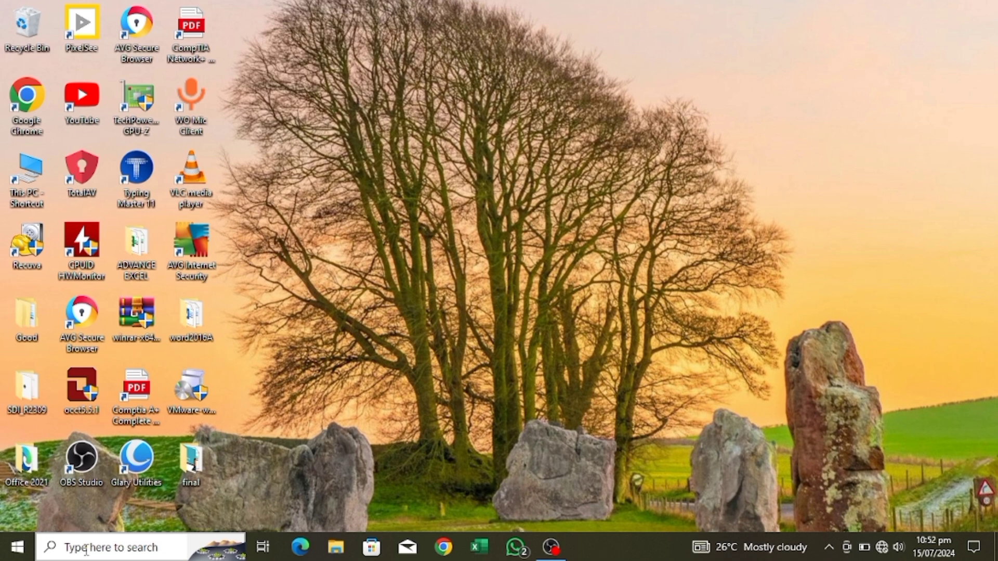
# Open System Information by running msinfo32 and examine the system summary down to the physical memory and page file entries.
pyautogui.click(86, 548)
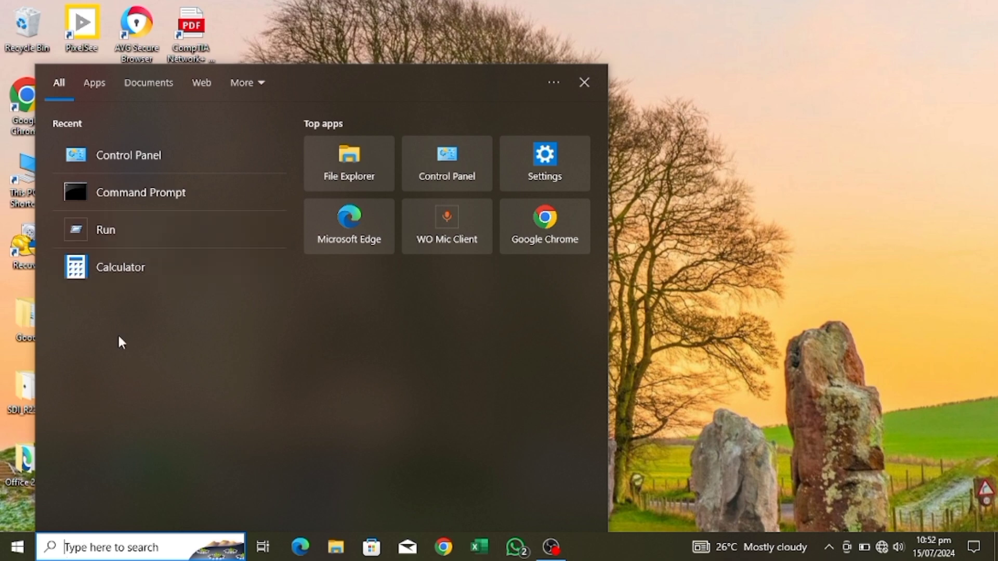
pyautogui.click(125, 231)
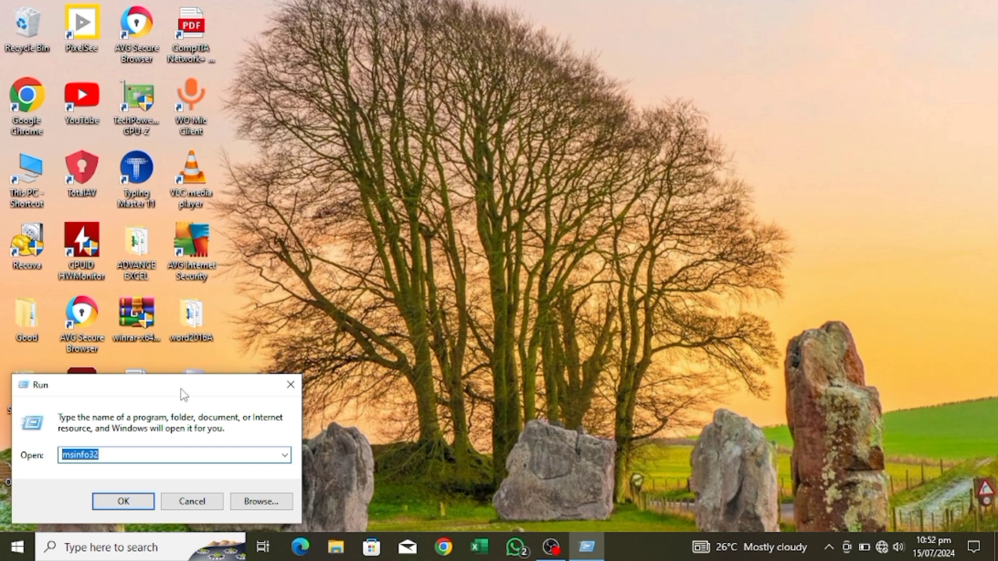
pyautogui.moveTo(182, 390); pyautogui.dragTo(519, 241)
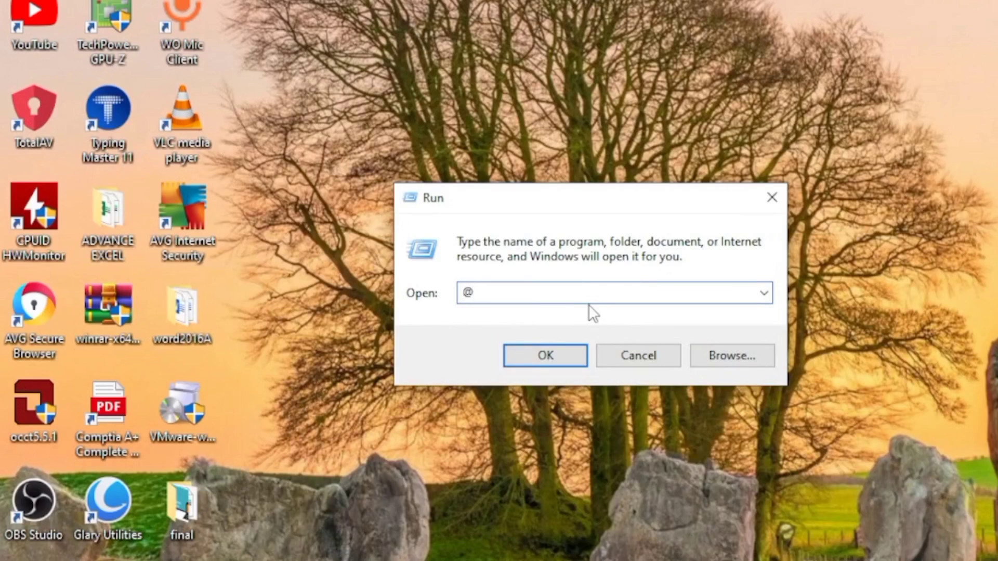
pyautogui.press('BackSpace')
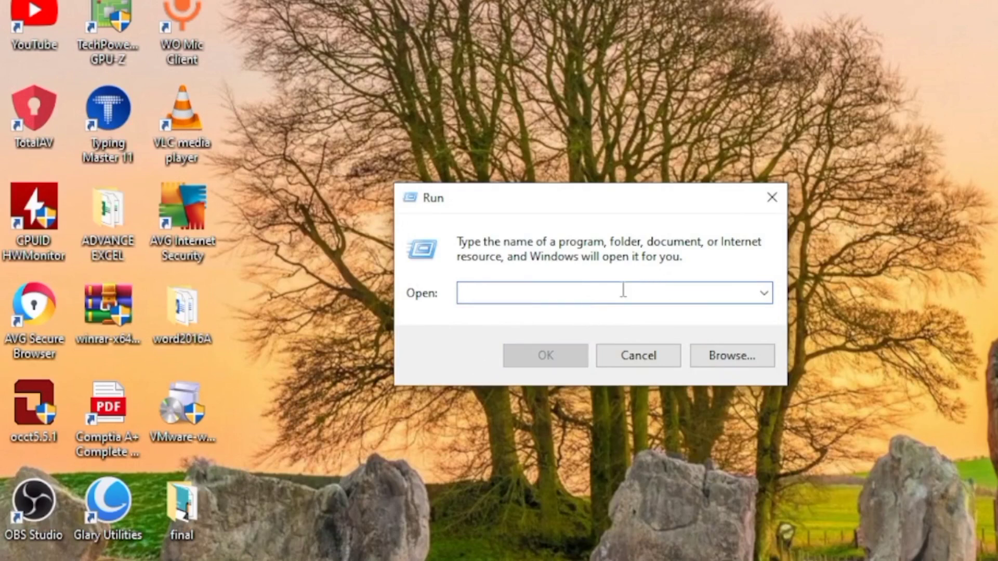
pyautogui.click(765, 293)
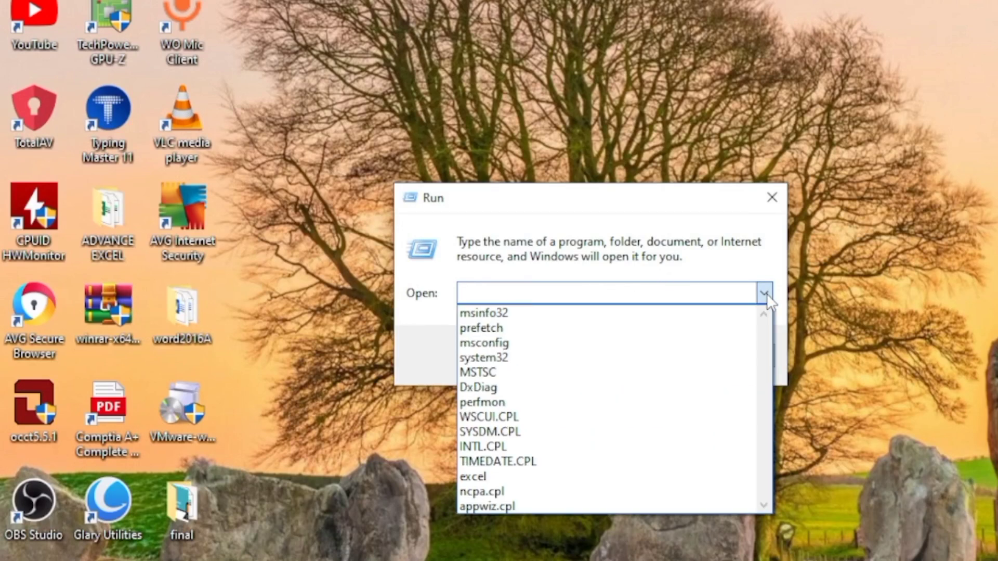
pyautogui.click(509, 313)
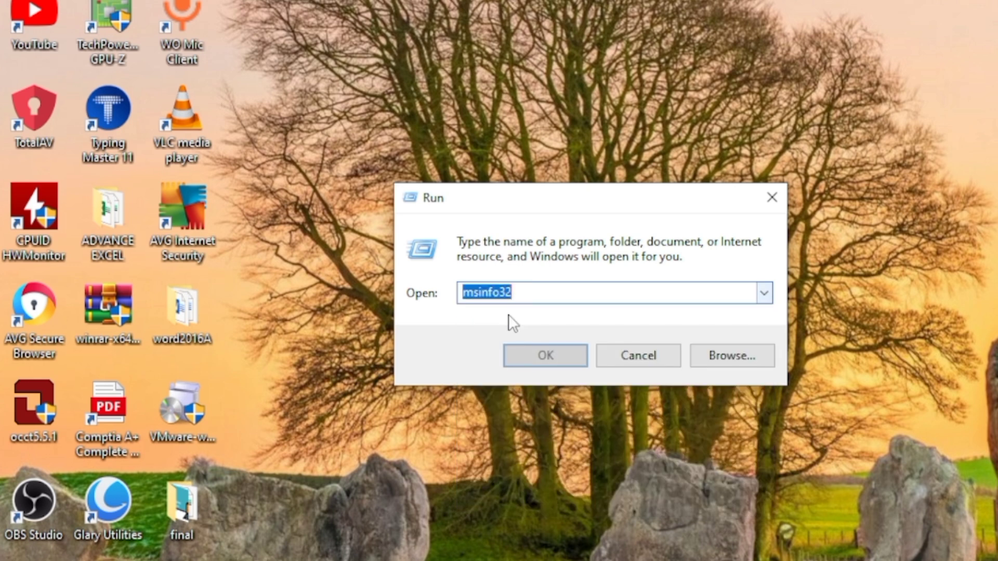
pyautogui.click(540, 291)
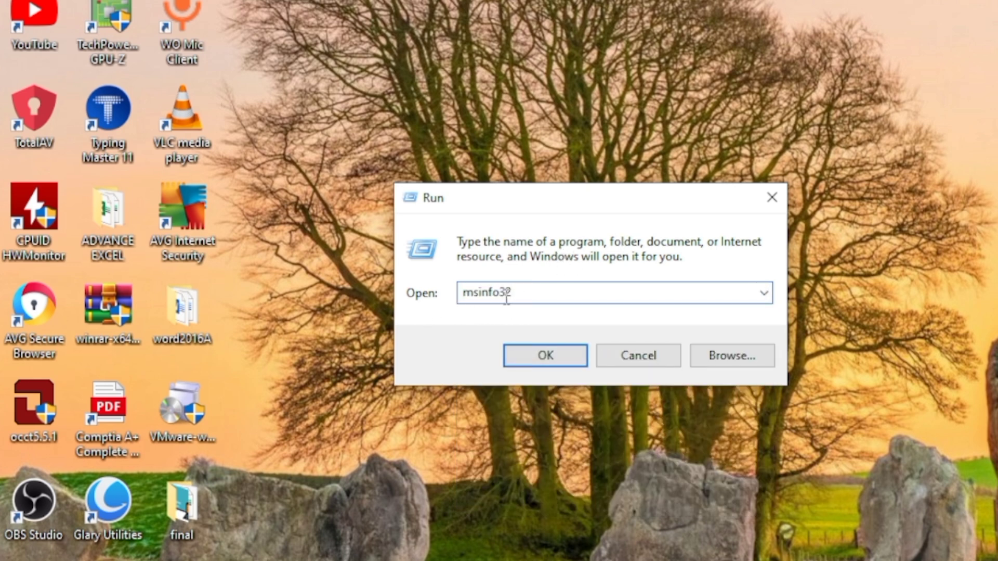
pyautogui.click(546, 355)
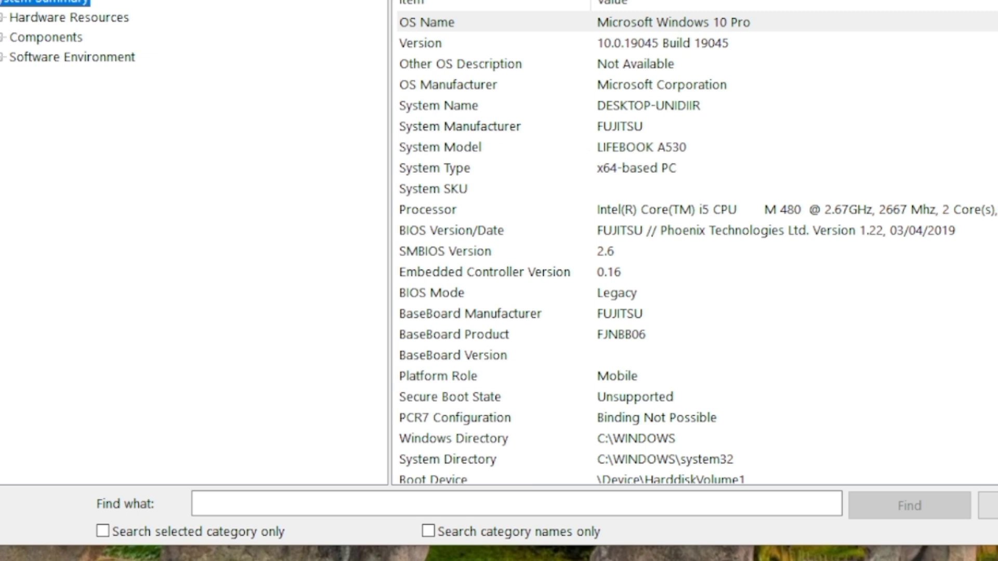
pyautogui.scroll(-7, 629, 273)
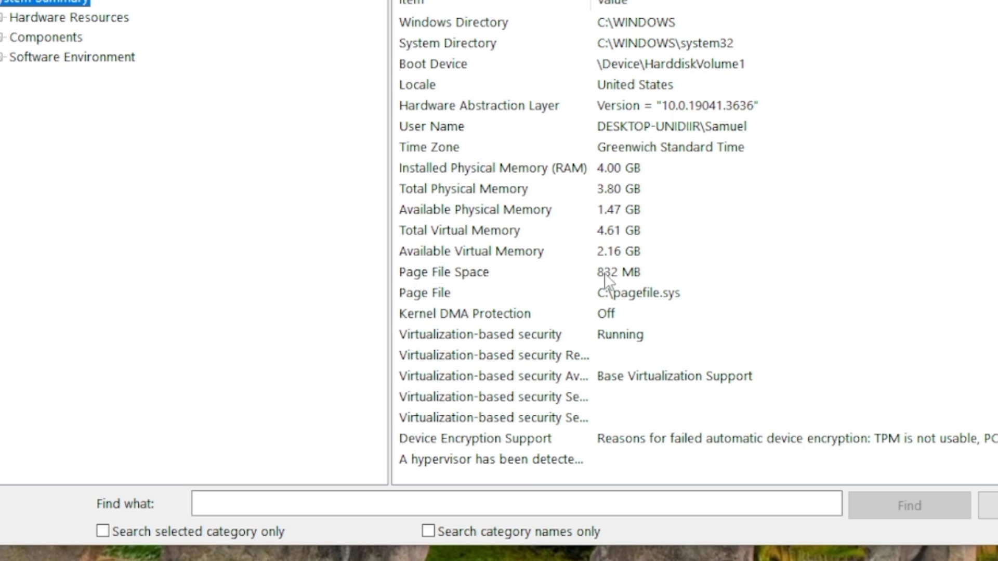
pyautogui.click(997, 1)
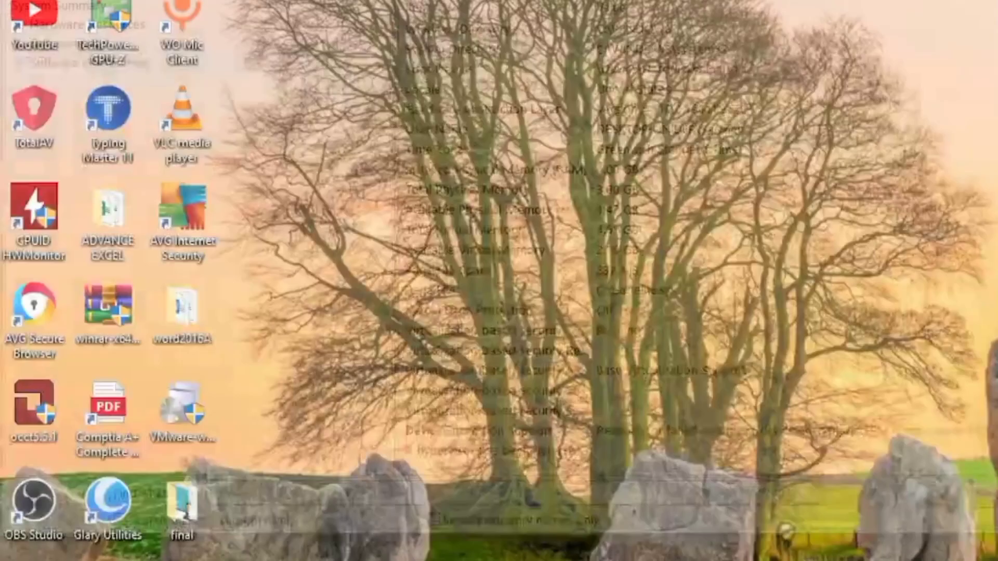
# Open Control Panel and go to the System page with the device specifications.
pyautogui.press('super')
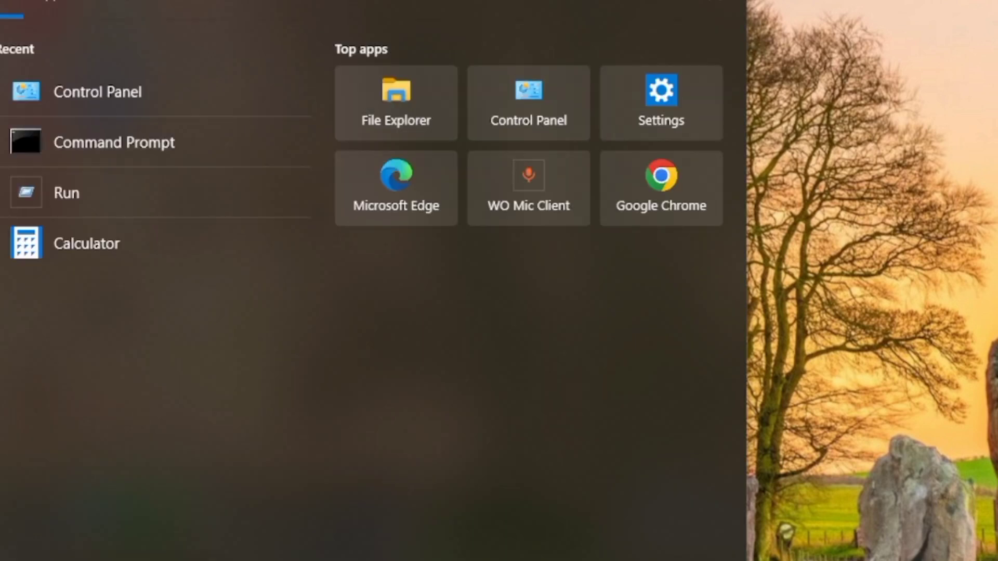
pyautogui.write('!')
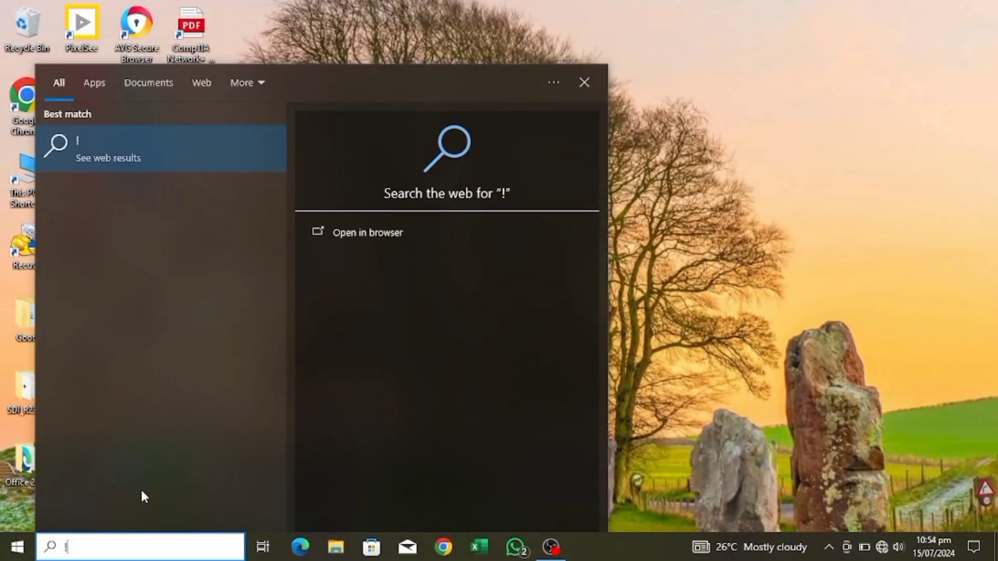
pyautogui.press('BackSpace')
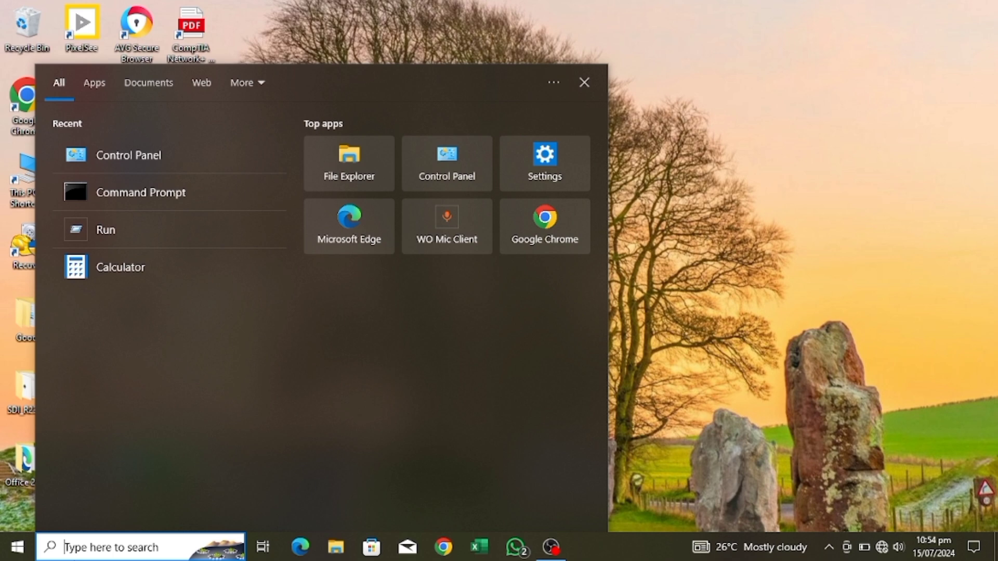
pyautogui.click(130, 149)
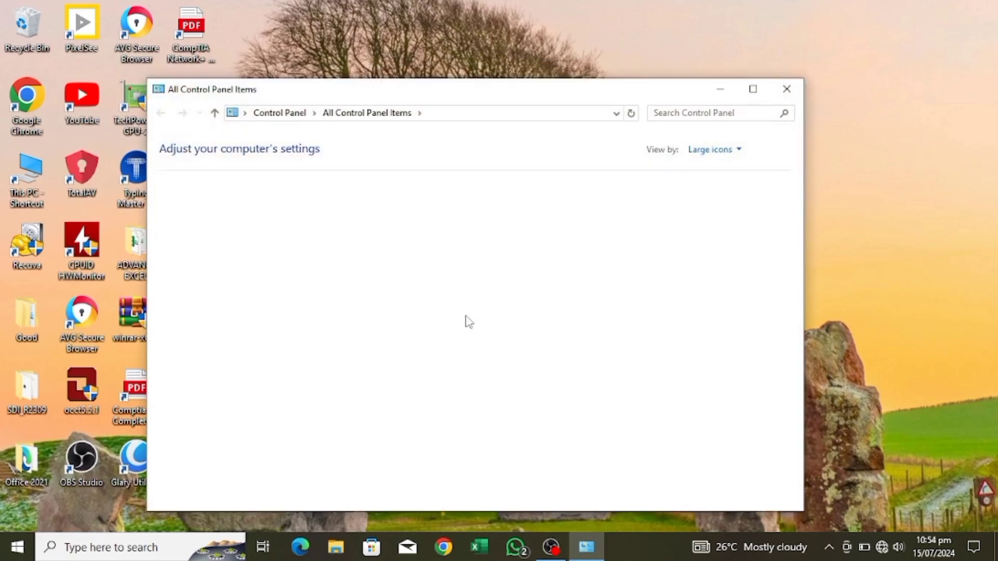
pyautogui.scroll(-3, 671, 395)
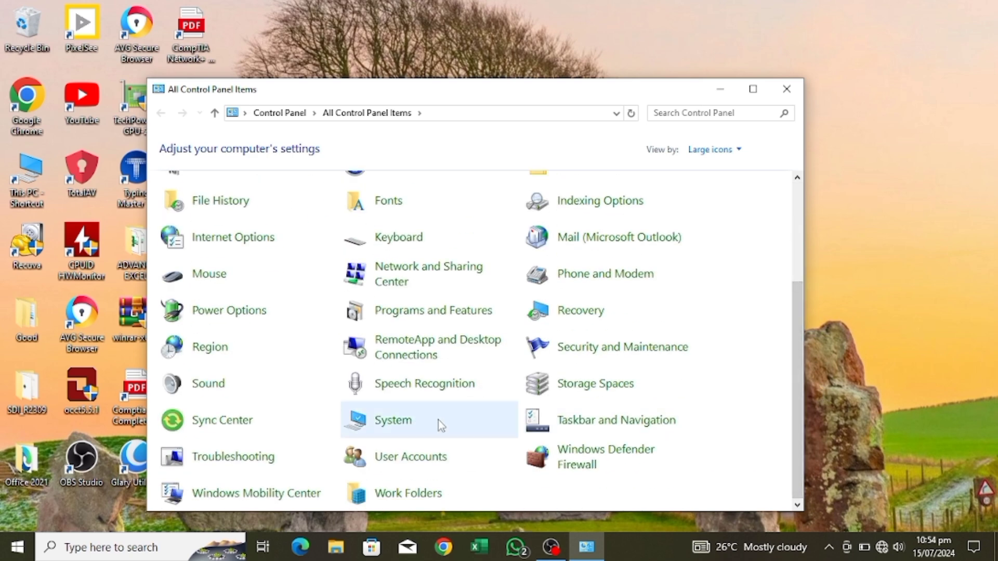
pyautogui.click(439, 419)
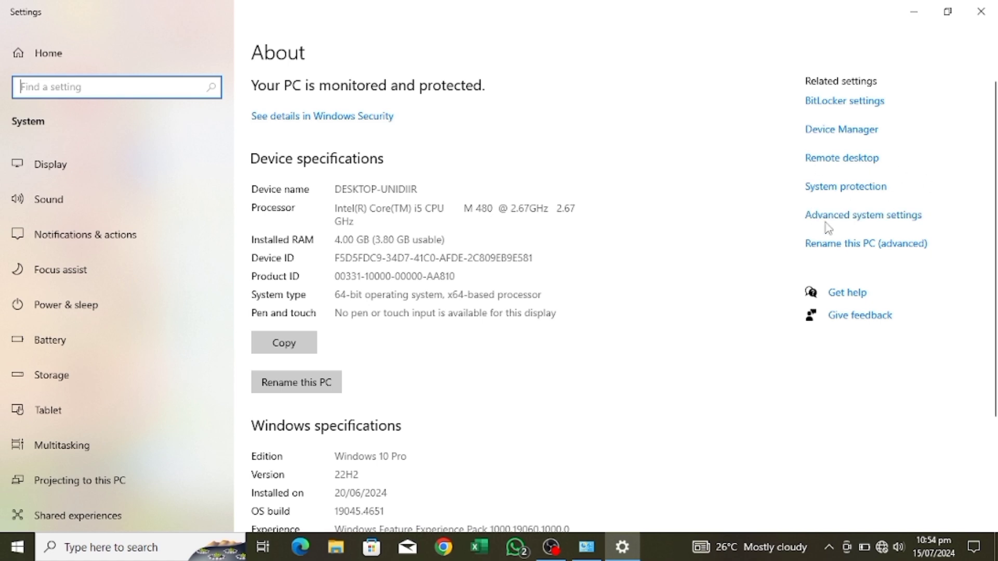
# Open the Virtual Memory dialog through the advanced system settings and the advanced performance options.
pyautogui.click(870, 217)
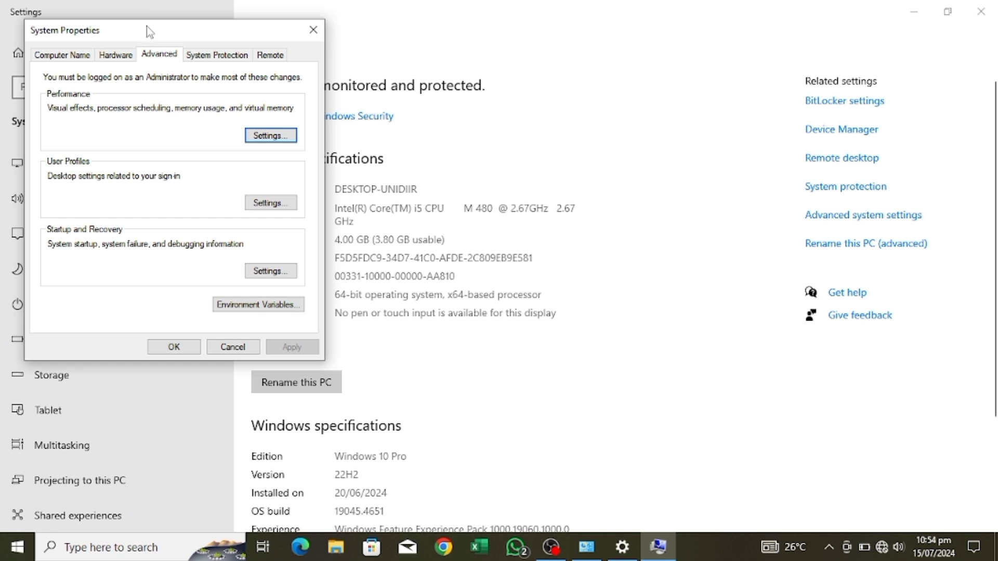
pyautogui.moveTo(147, 30); pyautogui.dragTo(427, 74)
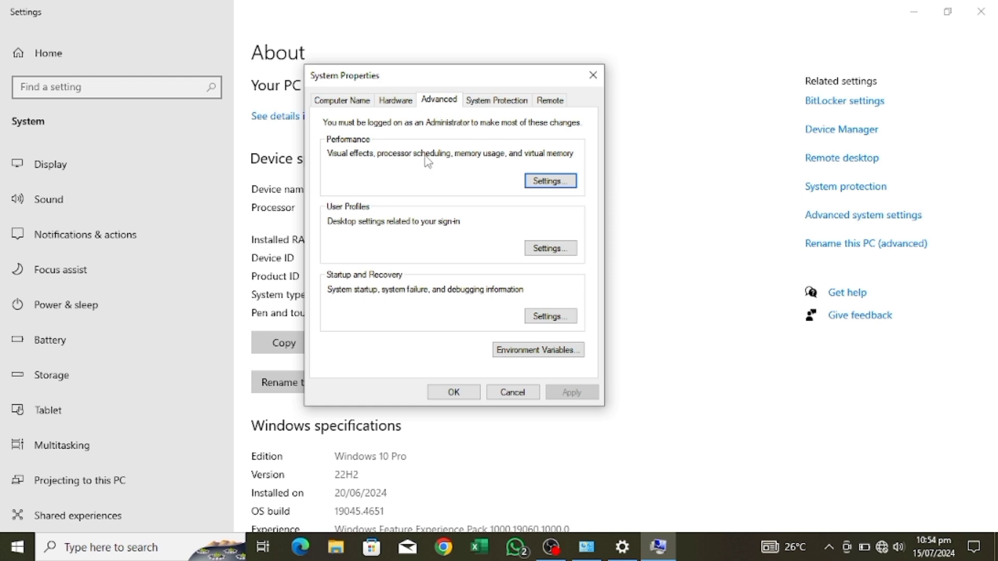
pyautogui.click(544, 180)
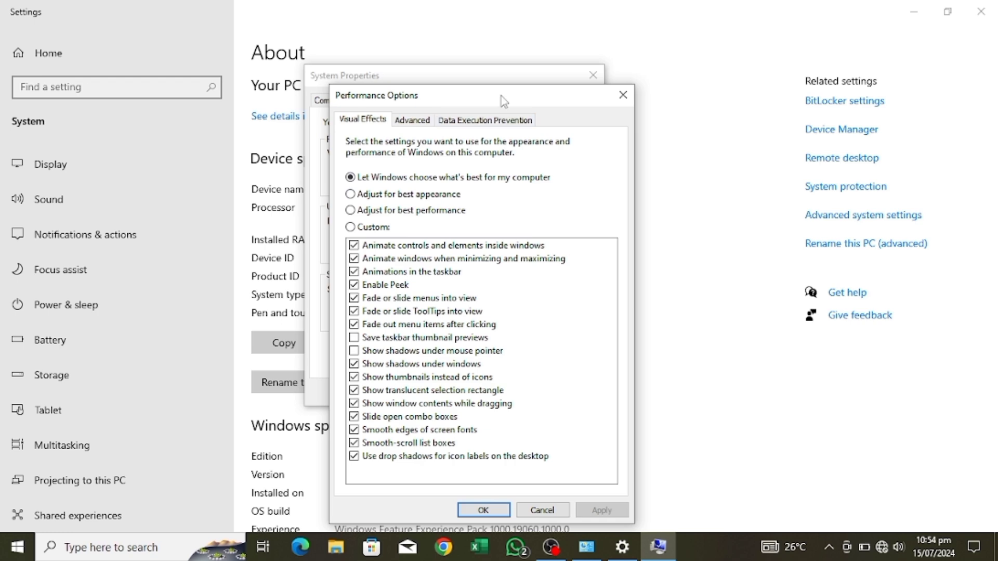
pyautogui.moveTo(501, 100); pyautogui.dragTo(495, 47)
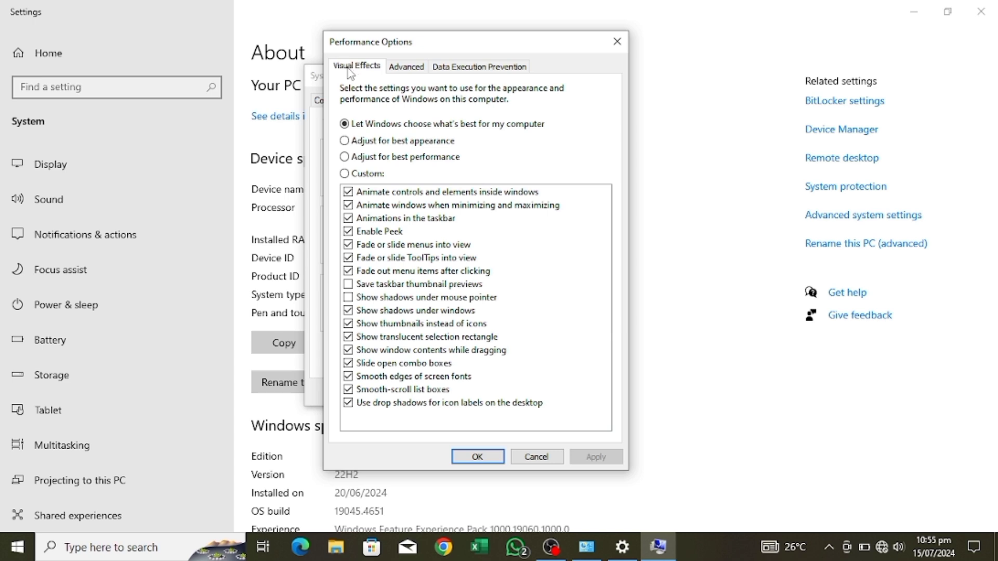
pyautogui.click(404, 72)
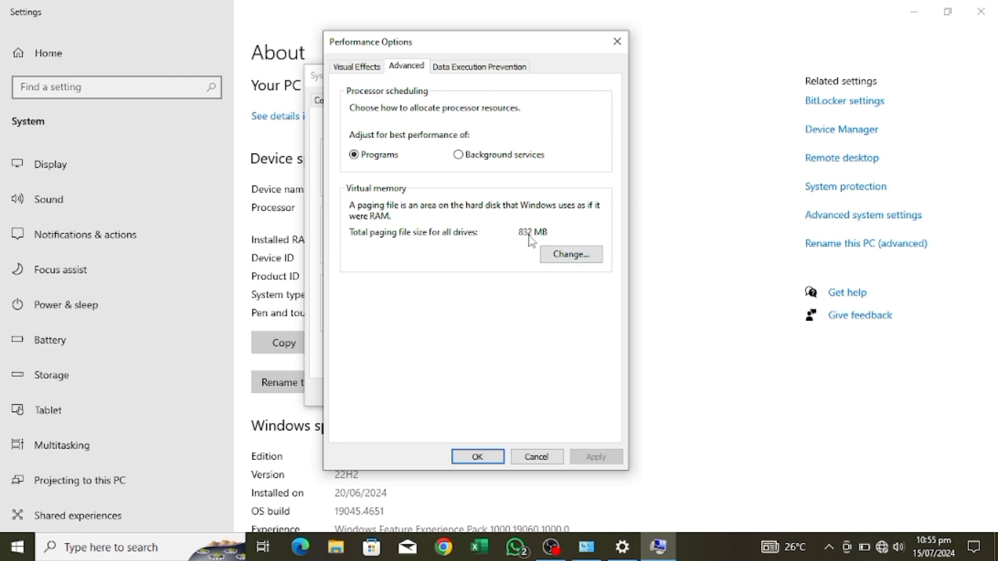
pyautogui.click(564, 255)
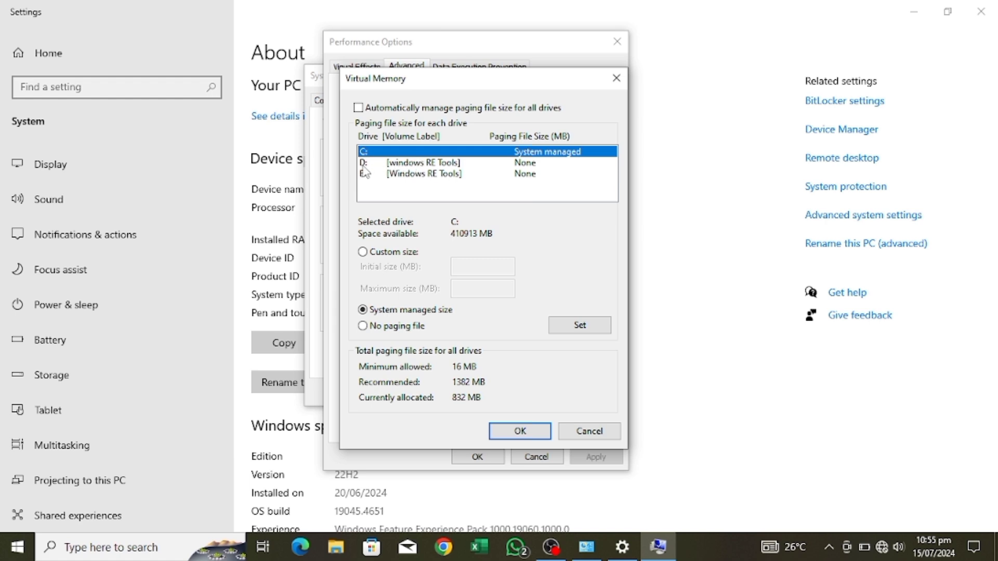
# Choose a custom paging file size for drive C: with the initial and maximum size left empty.
pyautogui.click(401, 165)
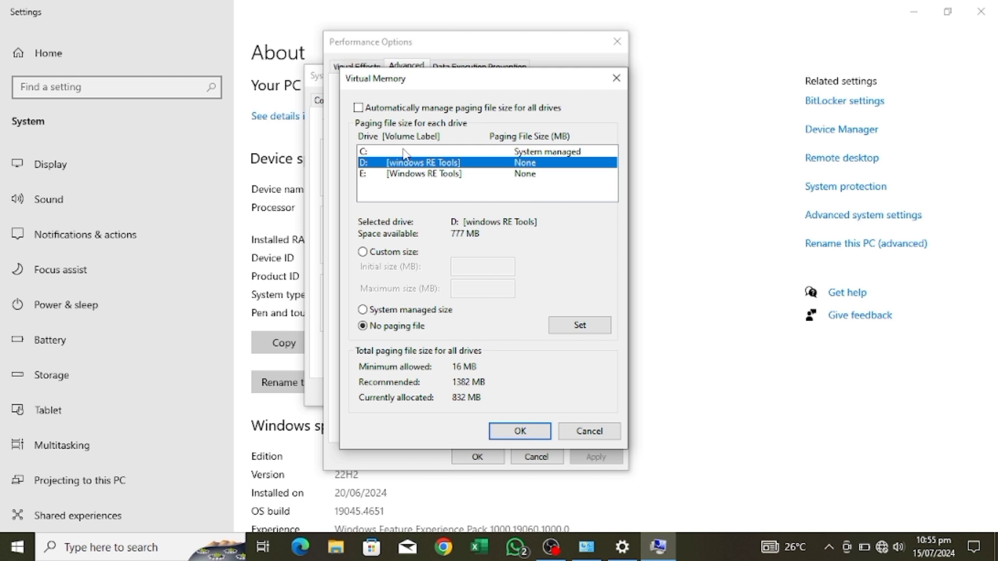
pyautogui.click(405, 152)
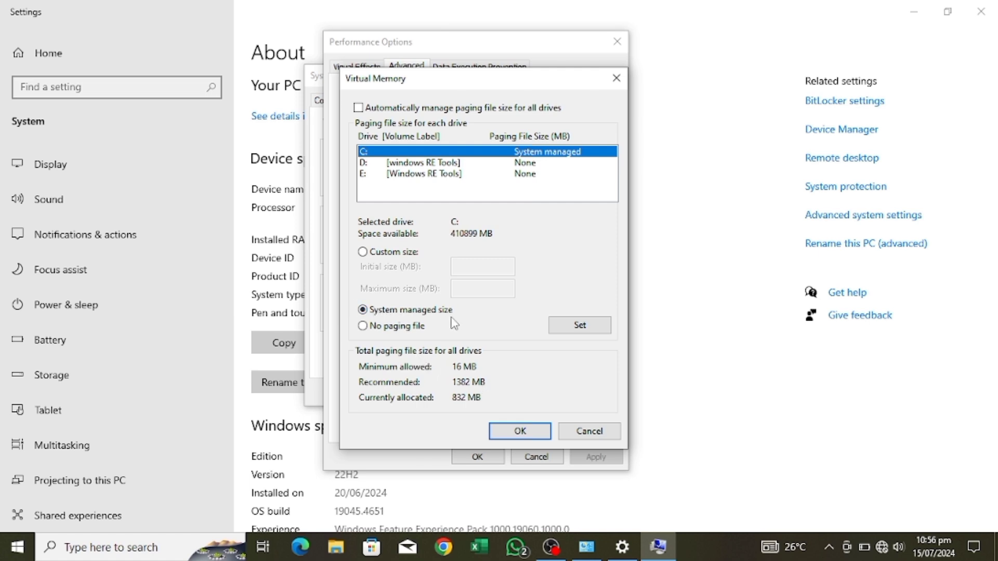
pyautogui.click(363, 251)
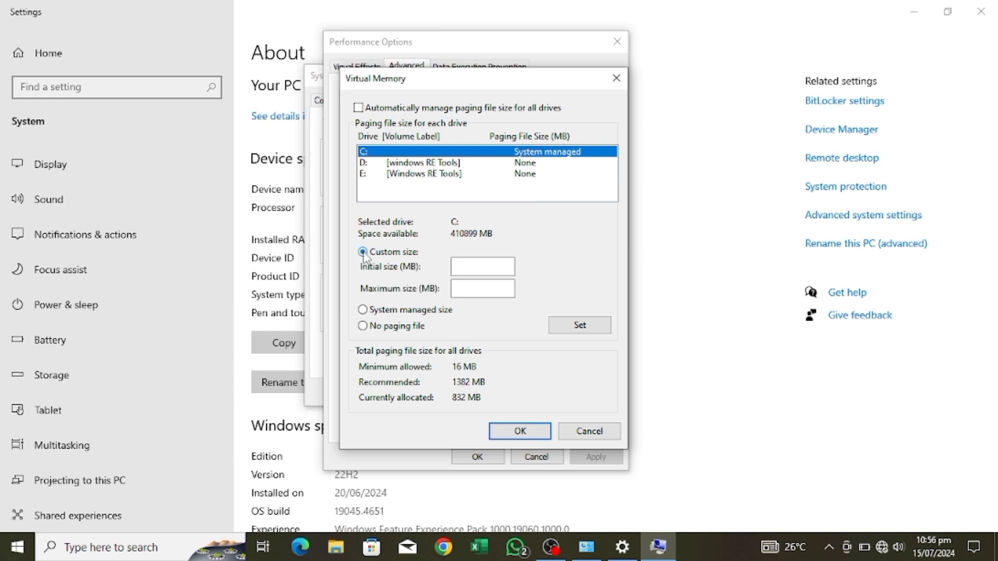
pyautogui.click(489, 266)
pyautogui.click(471, 284)
pyautogui.click(469, 289)
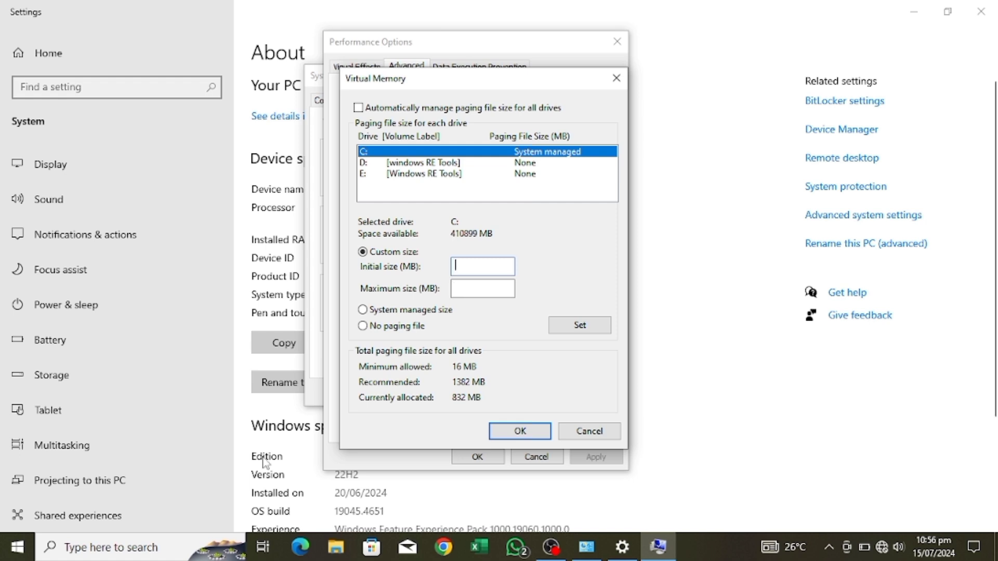
# Open Calculator and arrange it side by side with the Virtual Memory dialog.
pyautogui.click(124, 552)
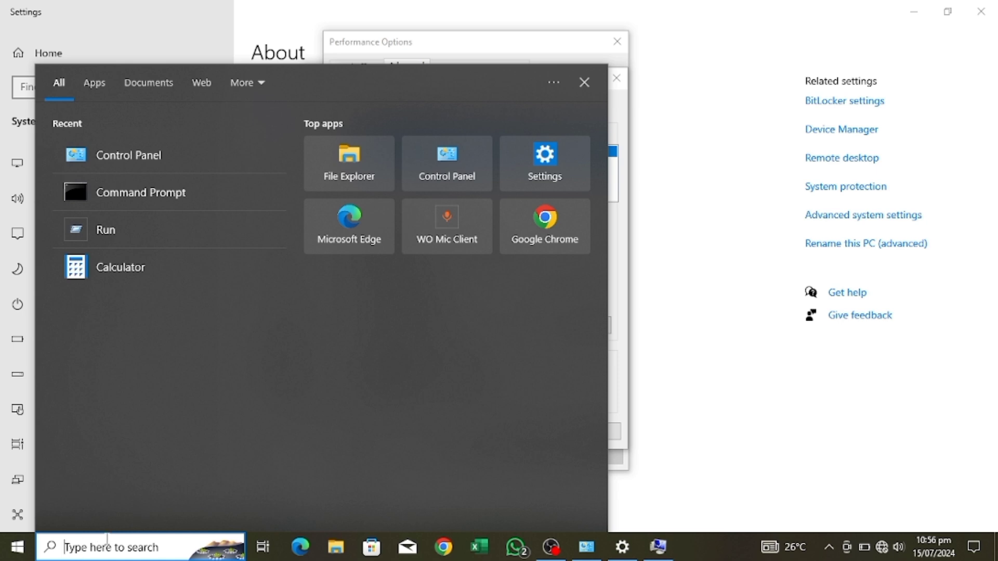
pyautogui.write('!')
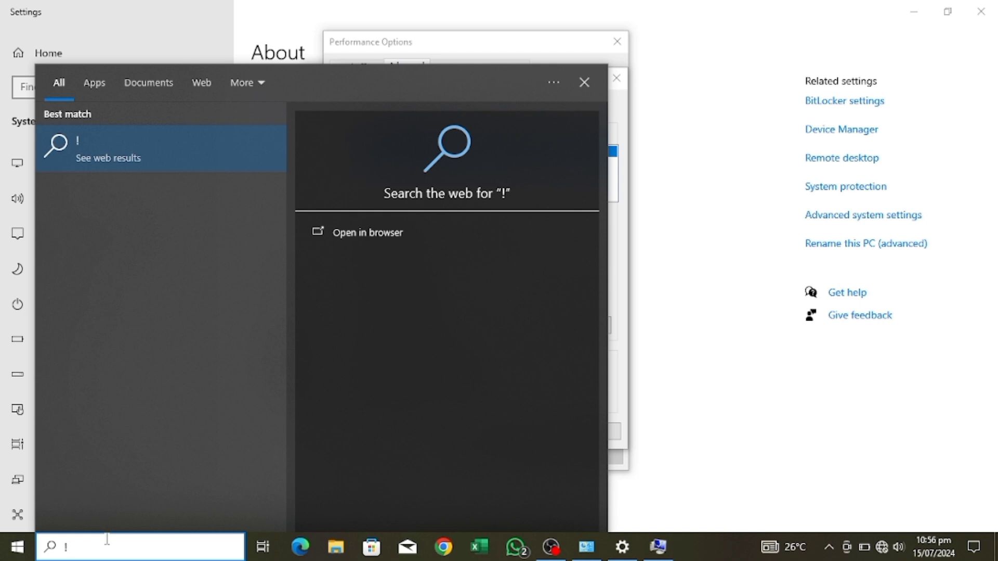
pyautogui.press('BackSpace')
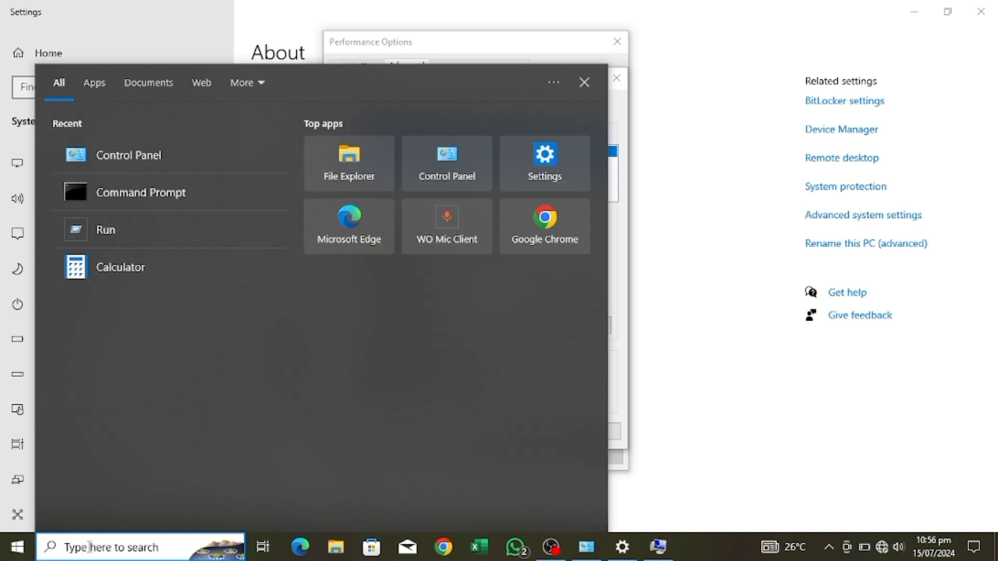
pyautogui.click(110, 266)
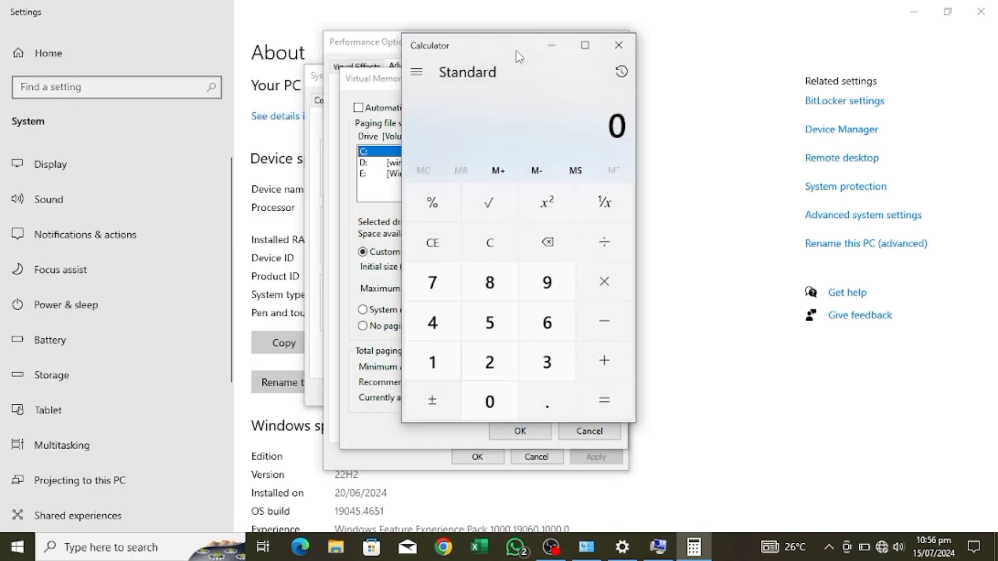
pyautogui.moveTo(518, 55); pyautogui.dragTo(320, 68)
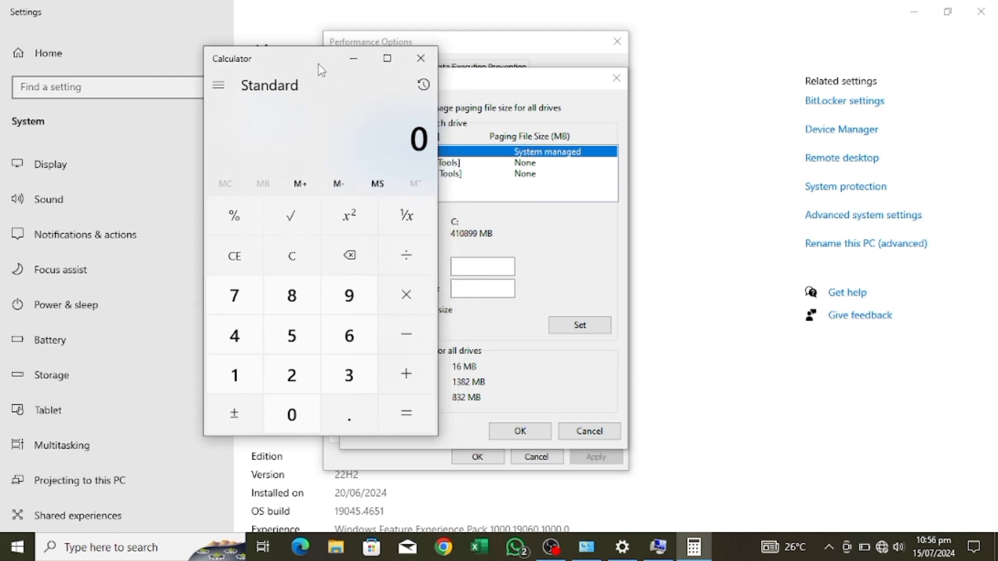
pyautogui.click(541, 77)
pyautogui.moveTo(549, 77); pyautogui.dragTo(651, 84)
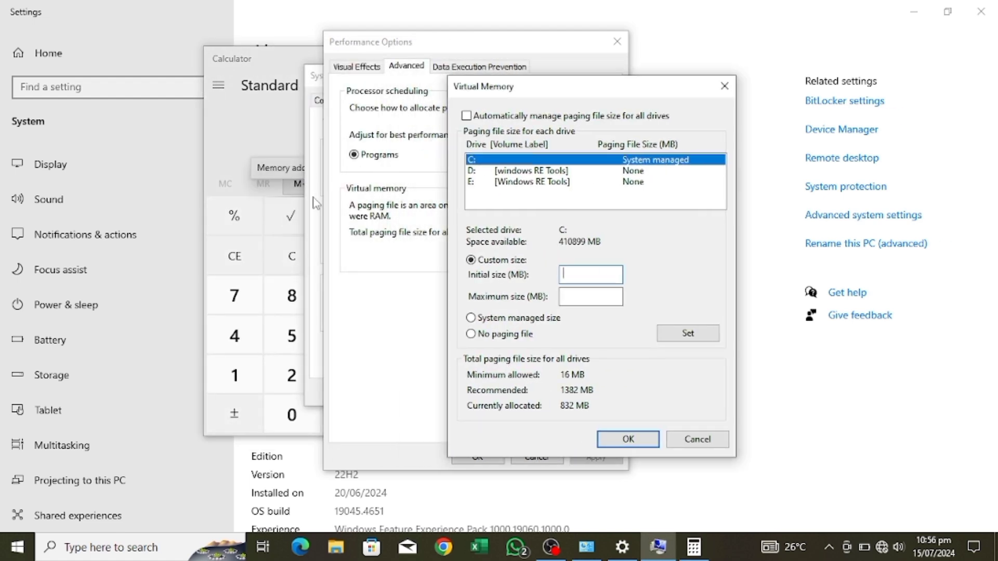
# Switch to Calculator and enter 1.5 as the first factor of the paging file size calculation.
pyautogui.click(267, 189)
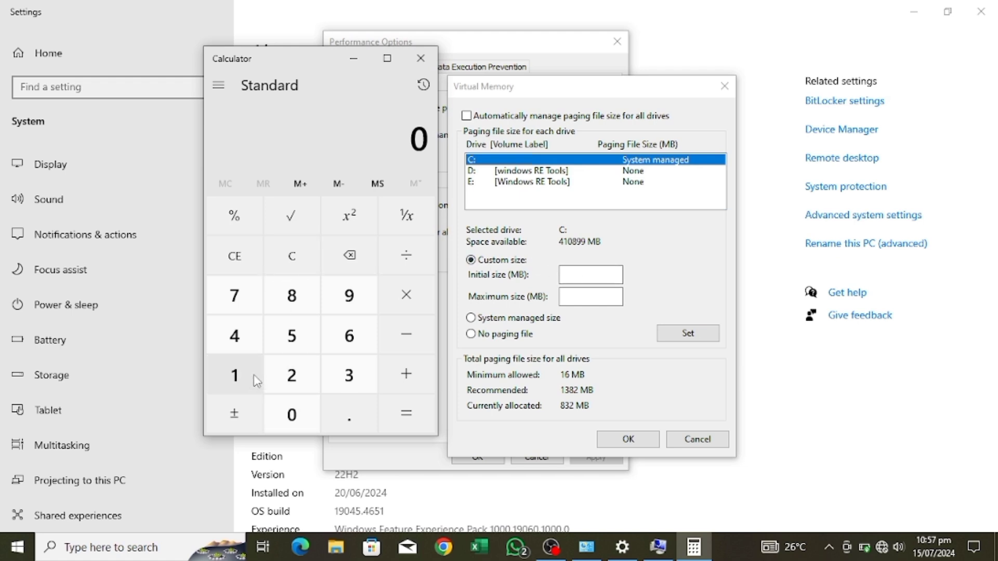
pyautogui.click(233, 374)
pyautogui.click(362, 423)
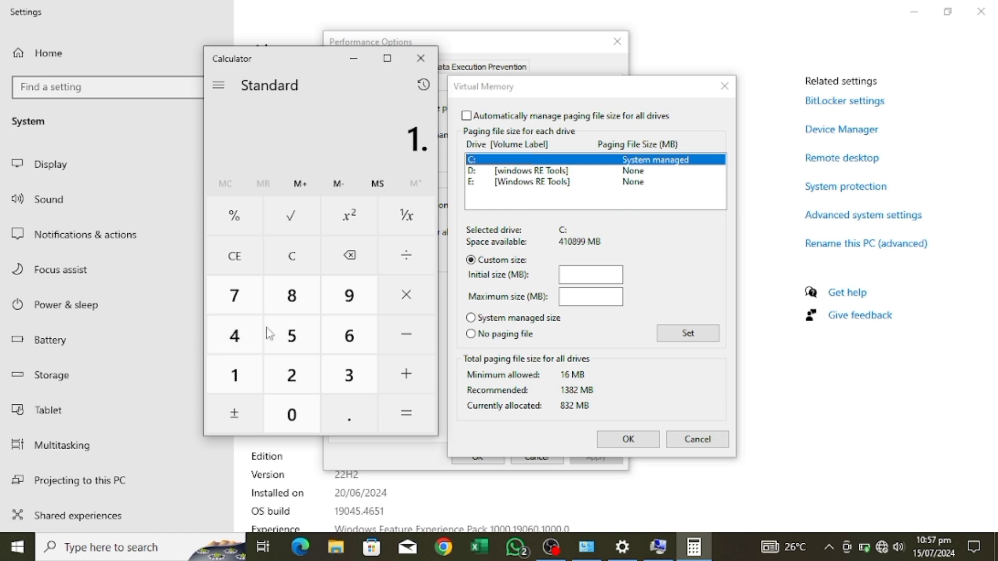
pyautogui.click(290, 334)
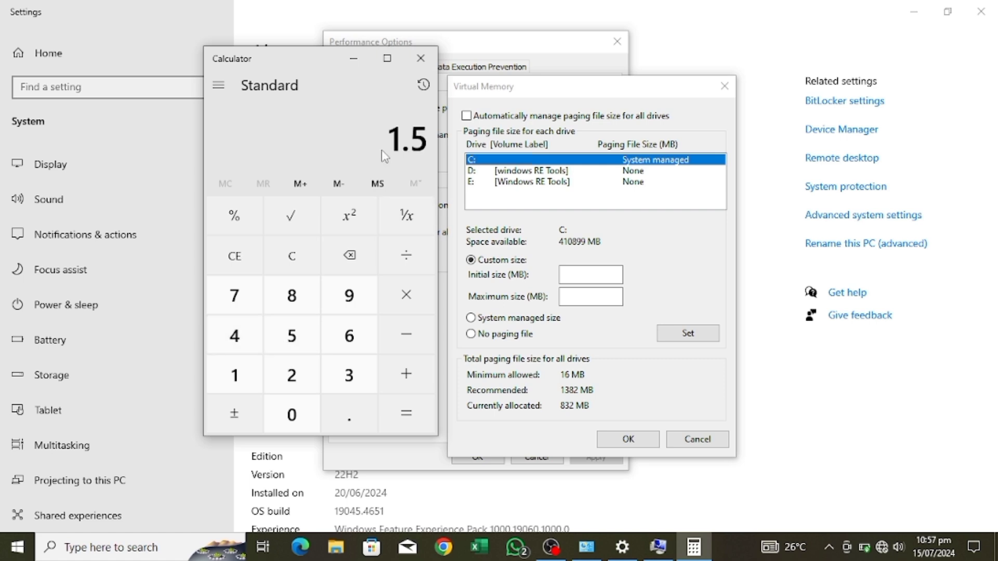
pyautogui.click(249, 393)
pyautogui.click(289, 412)
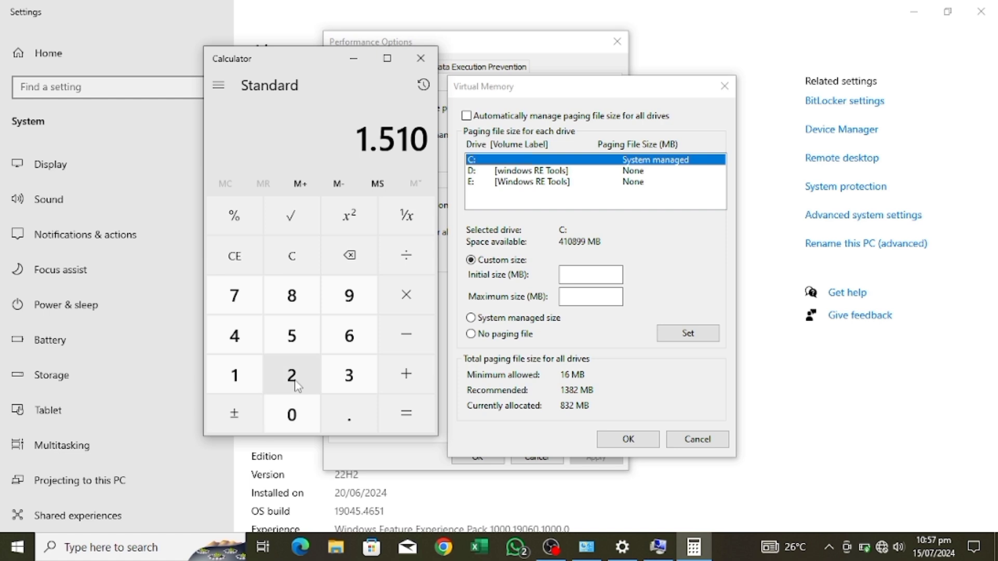
pyautogui.click(352, 267)
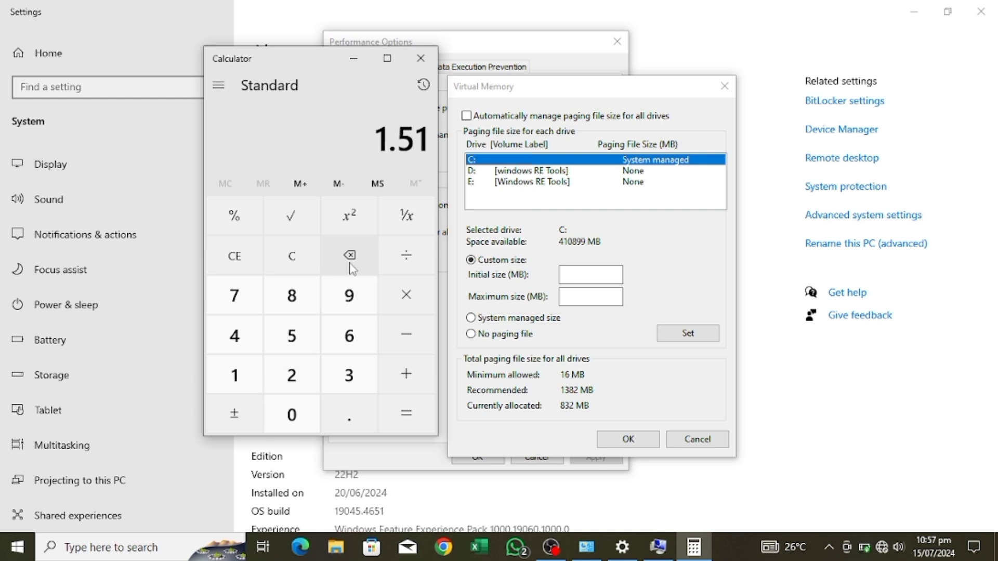
pyautogui.click(352, 267)
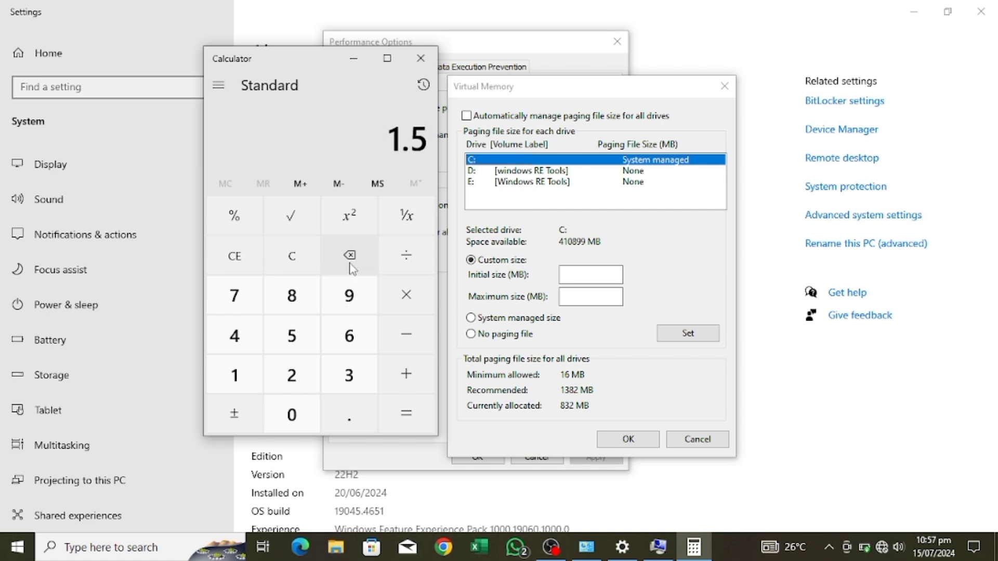
# Multiply the entered 1.5 by 1024 and calculate the result.
pyautogui.click(414, 298)
pyautogui.click(239, 384)
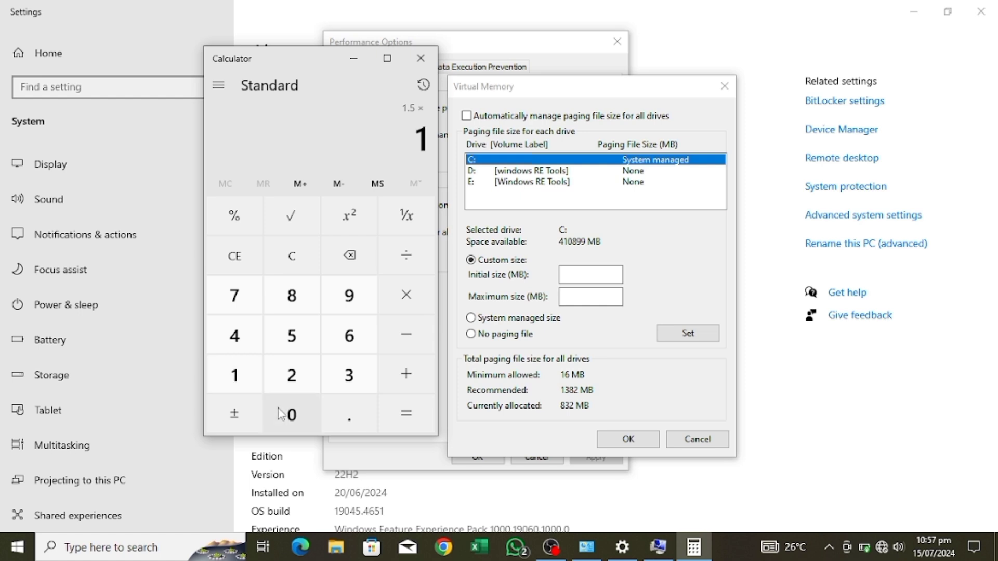
pyautogui.click(281, 413)
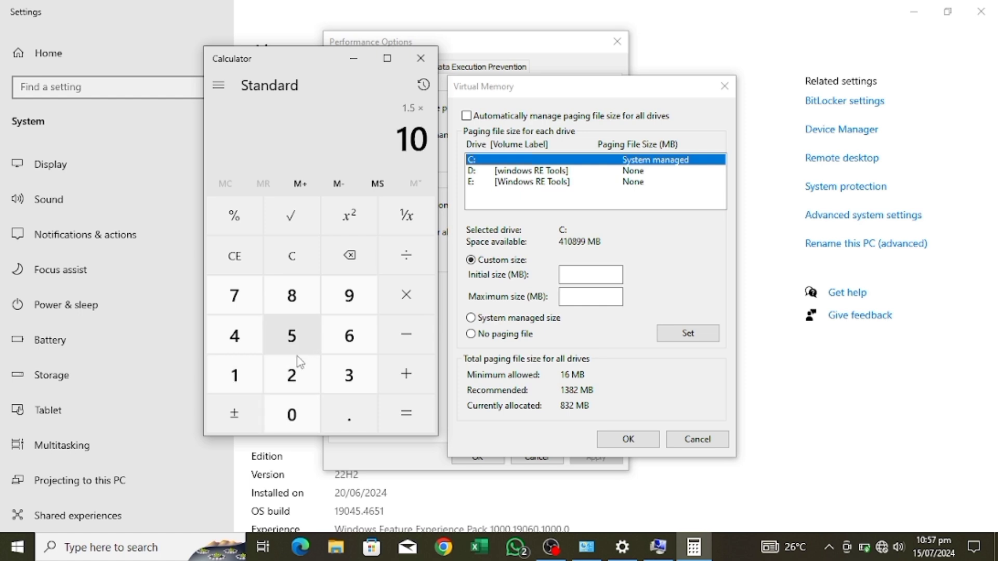
pyautogui.click(236, 341)
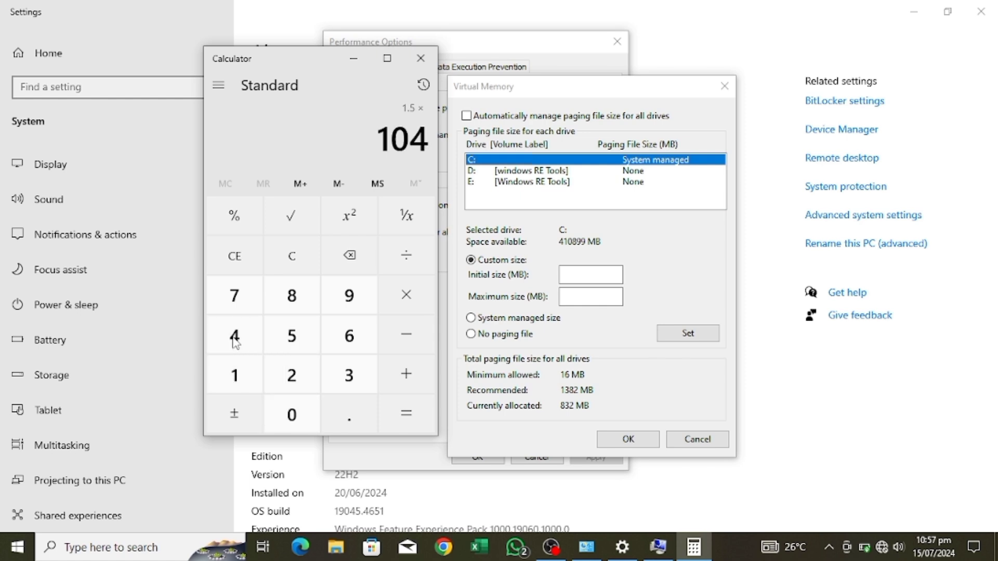
pyautogui.click(351, 255)
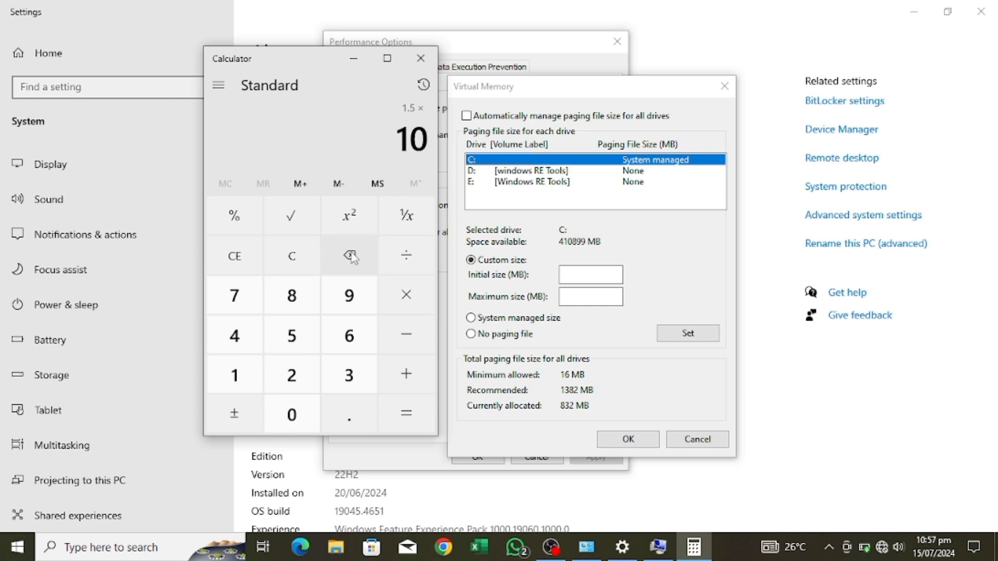
pyautogui.click(301, 379)
pyautogui.click(237, 338)
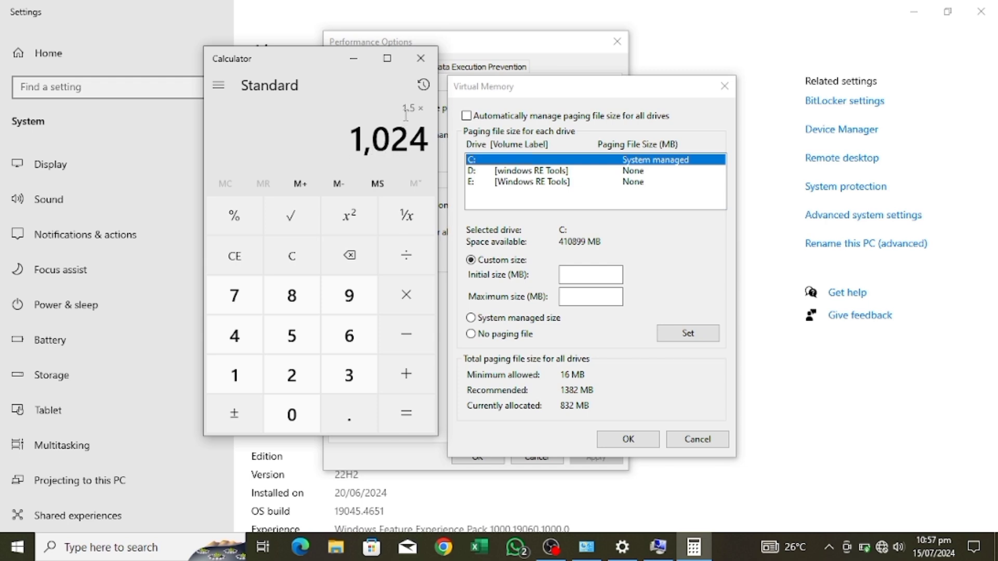
pyautogui.click(408, 416)
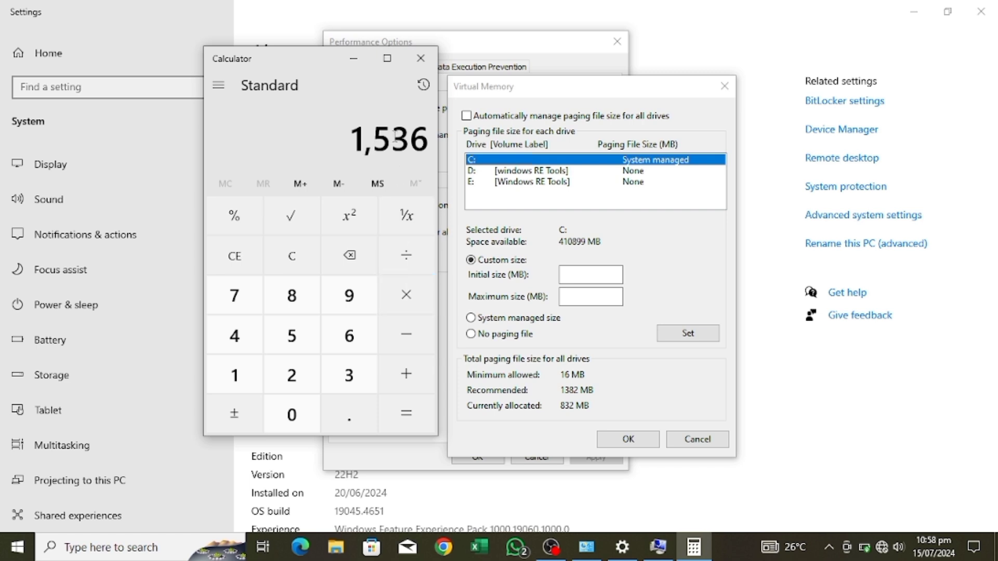
# Multiply the calculated result by 4 for the installed RAM in gigabytes.
pyautogui.click(404, 303)
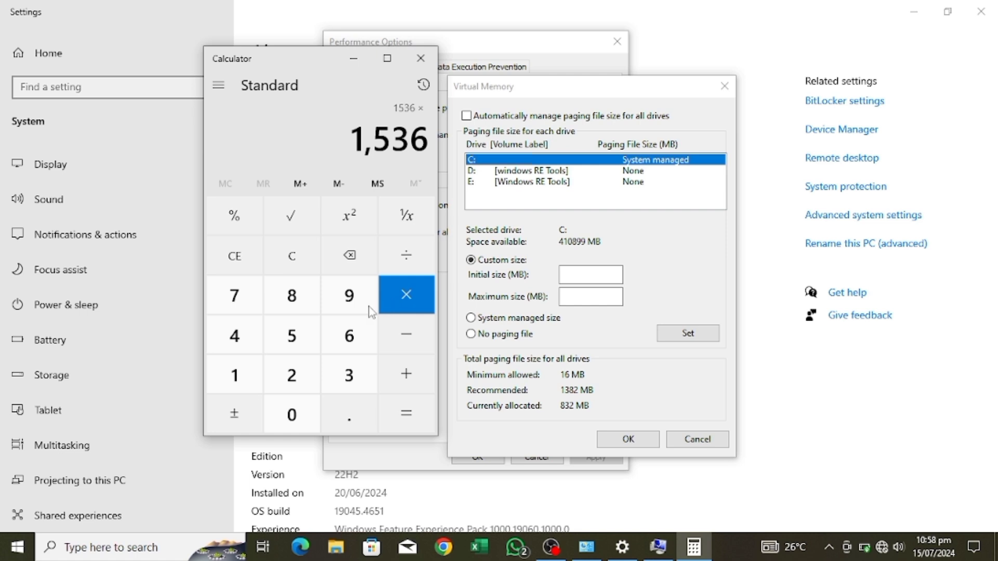
pyautogui.click(248, 337)
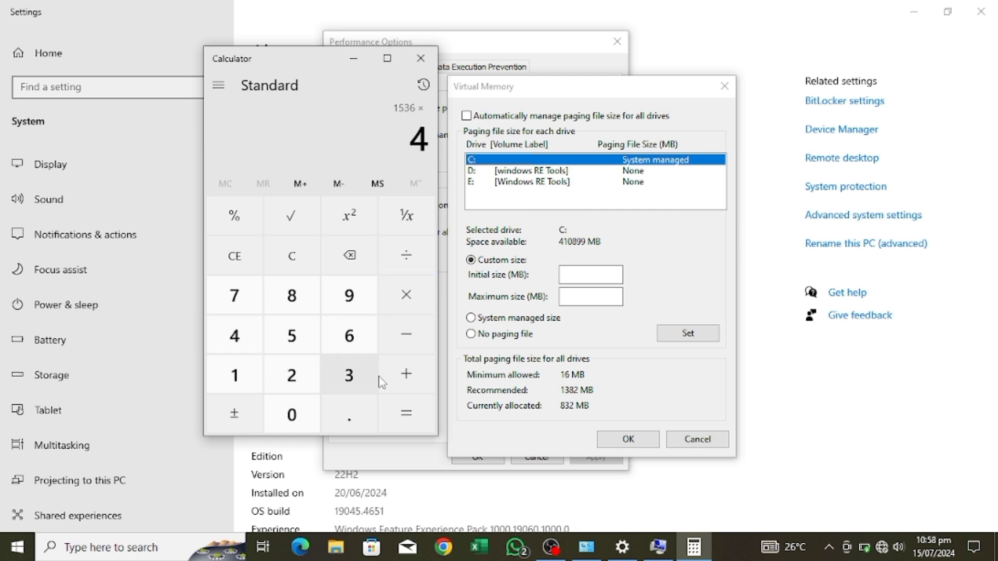
pyautogui.click(395, 411)
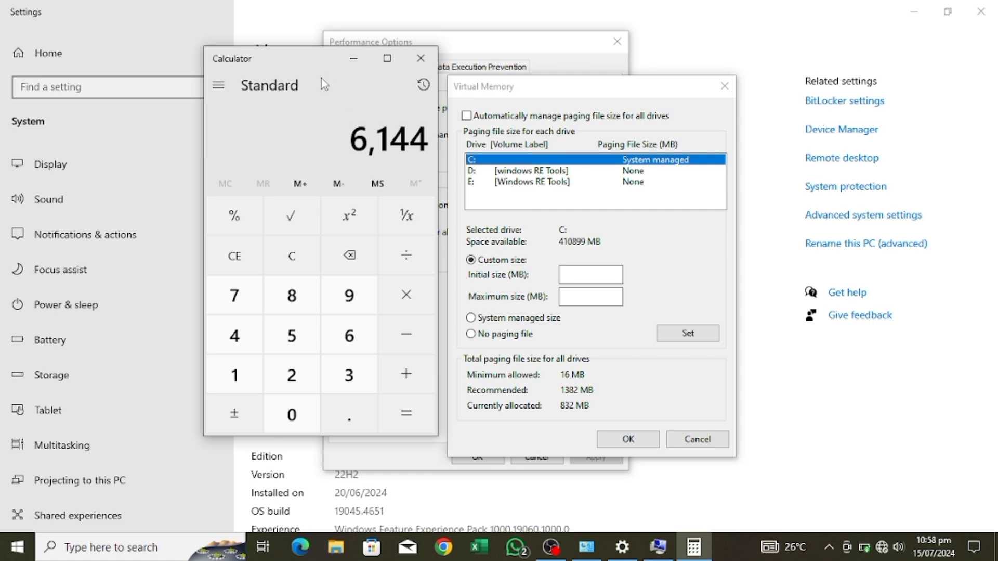
# Move Calculator away from the Virtual Memory dialog and set the initial paging file size for drive C: to 6144 MB.
pyautogui.moveTo(315, 65); pyautogui.dragTo(209, 93)
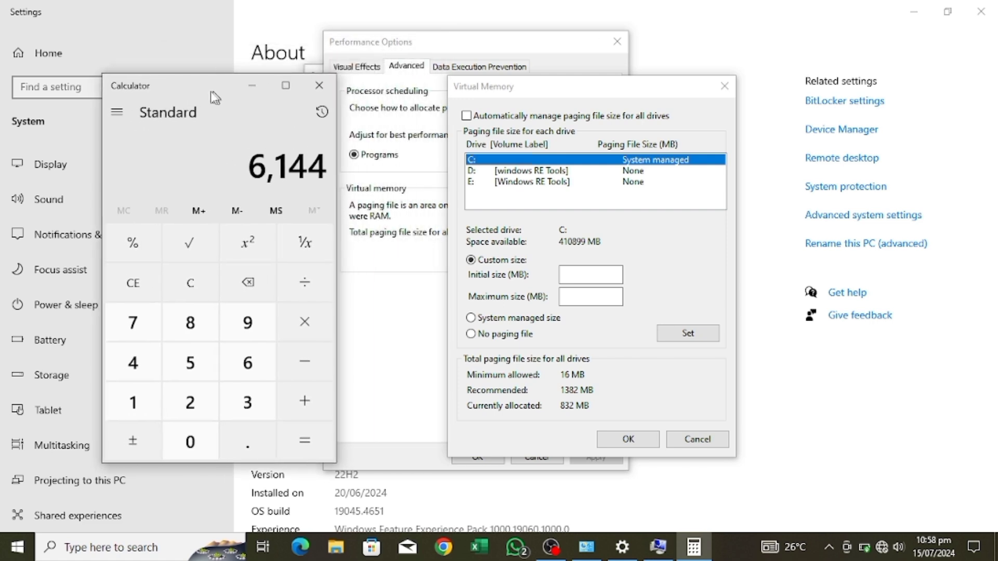
pyautogui.click(577, 271)
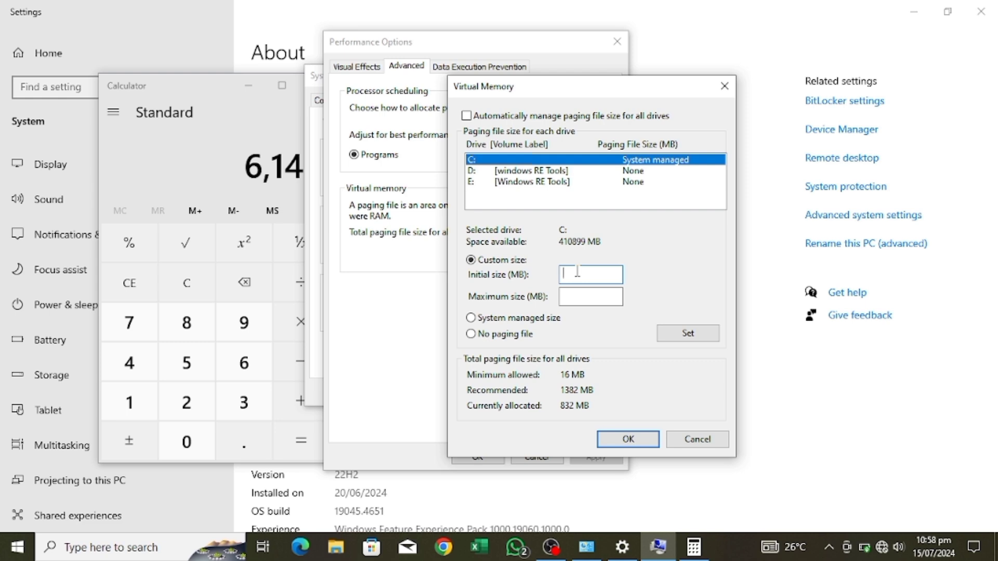
pyautogui.write('6')
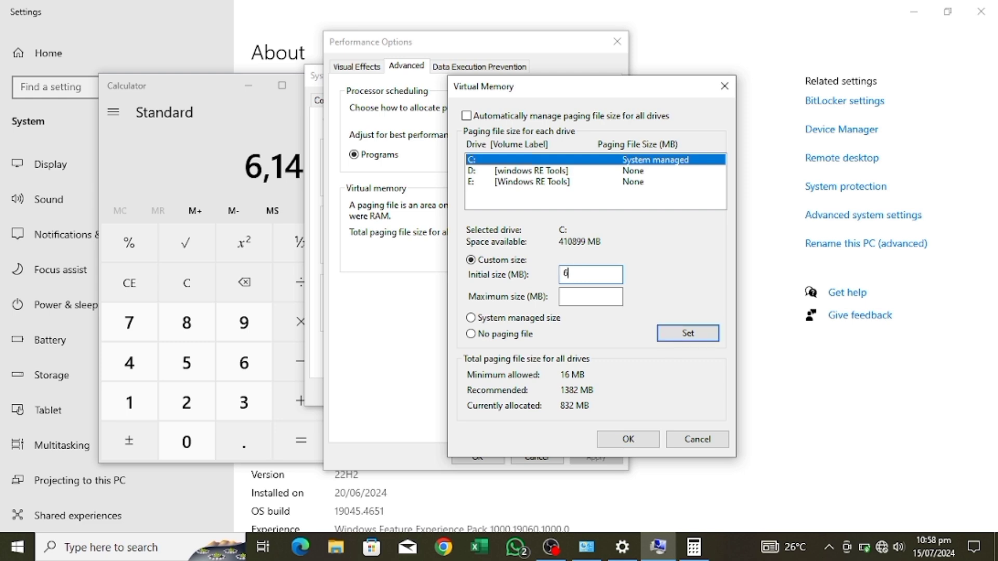
pyautogui.write('144')
# Return to Calculator, place it beside the Virtual Memory dialog's size fields and clear its current calculation.
pyautogui.click(172, 153)
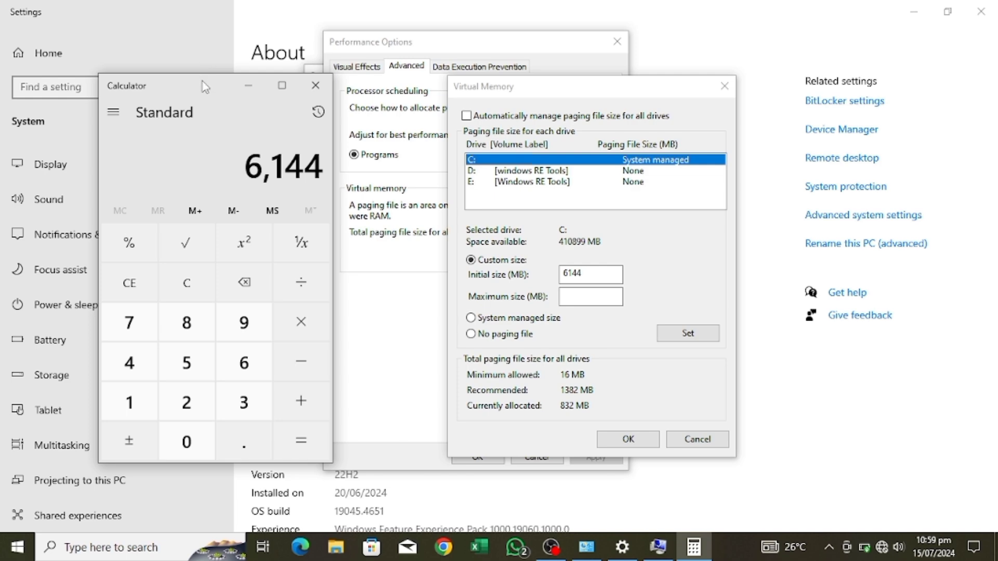
pyautogui.moveTo(206, 87); pyautogui.dragTo(338, 100)
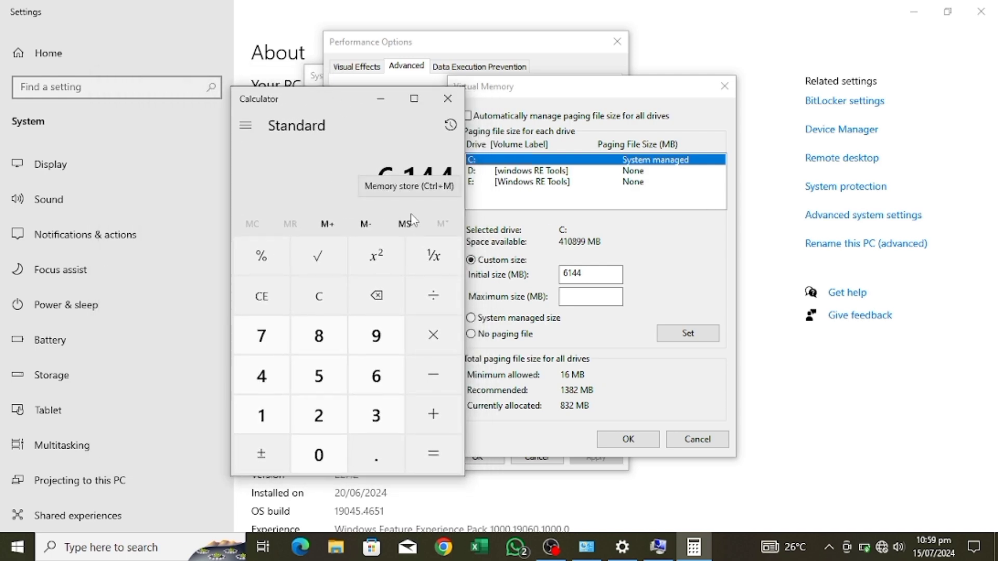
pyautogui.press('@')
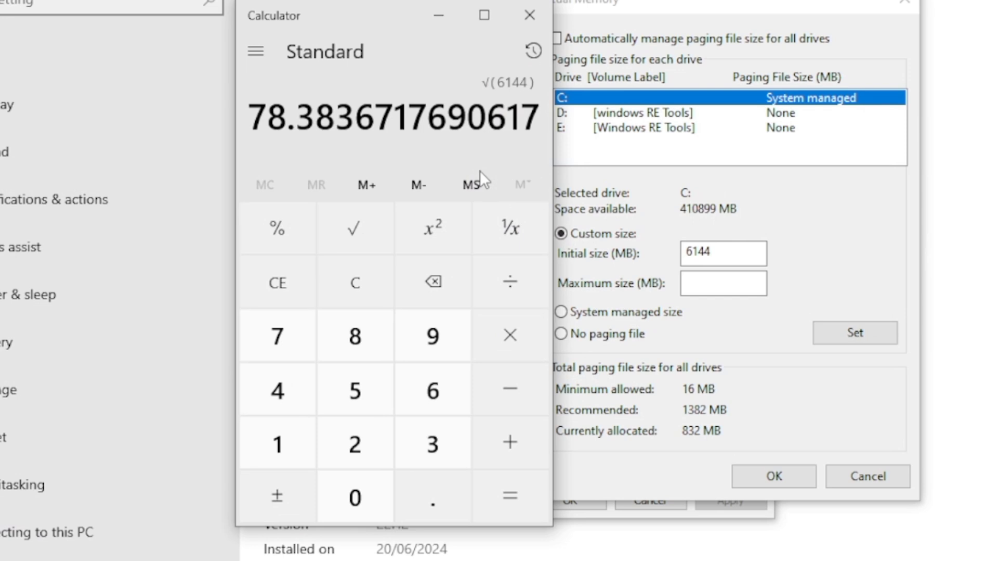
pyautogui.click(370, 286)
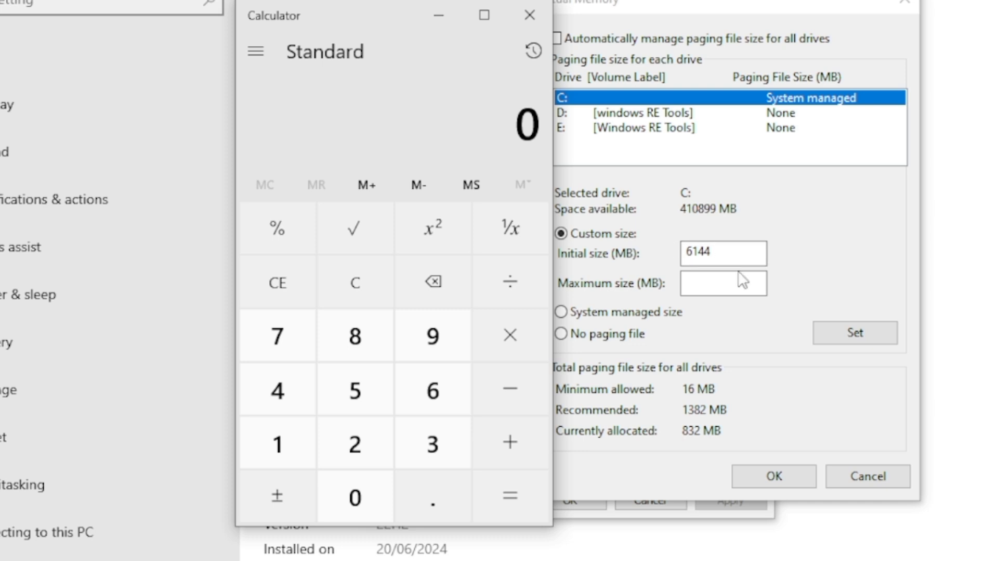
# Calculate 6144 × 2 in Calculator for the maximum size, dismissing the low battery notification.
pyautogui.press('6')
pyautogui.press('1')
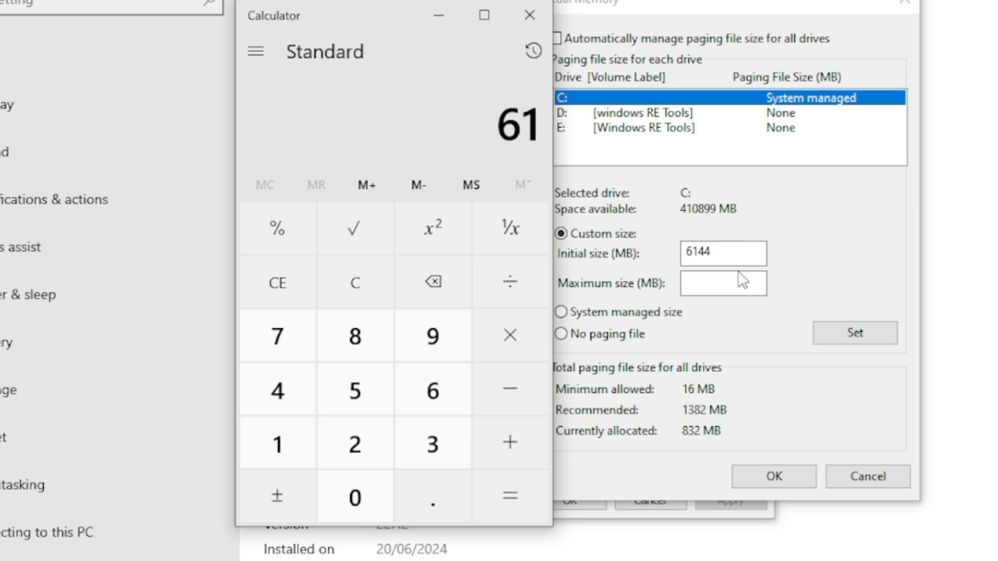
pyautogui.press('5')
pyautogui.press('5')
pyautogui.press('BackSpace')
pyautogui.press('BackSpace')
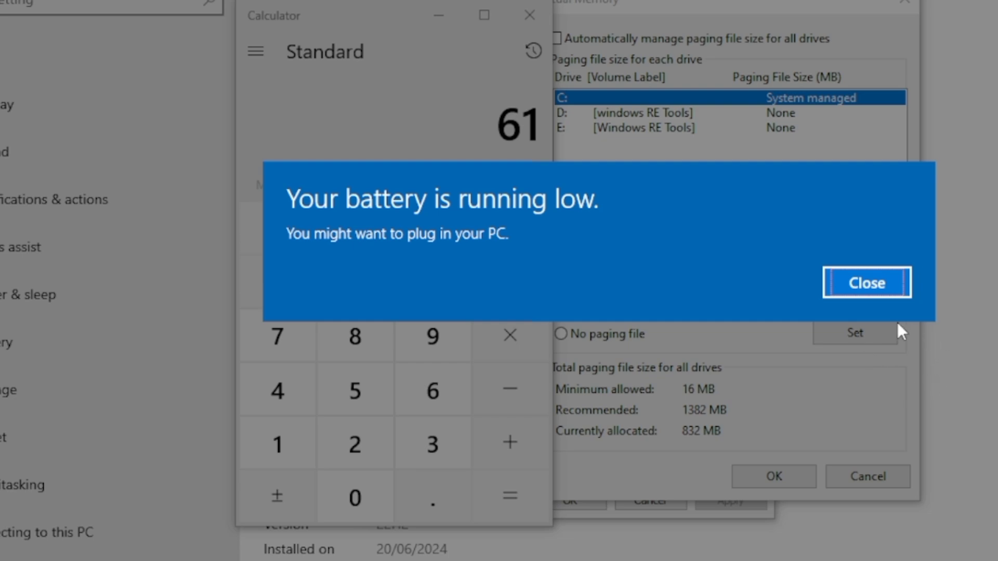
pyautogui.click(865, 282)
pyautogui.write('4')
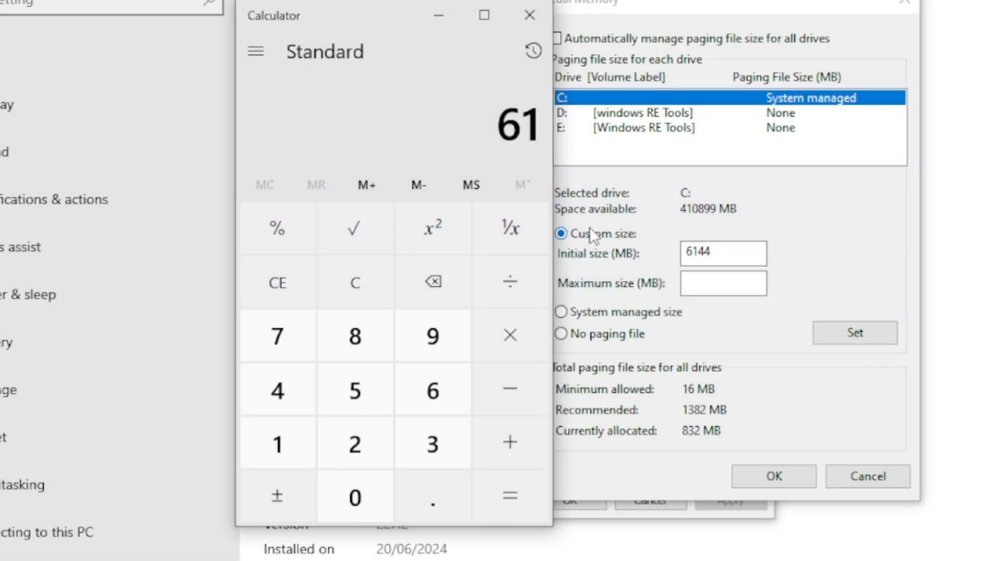
pyautogui.write('44')
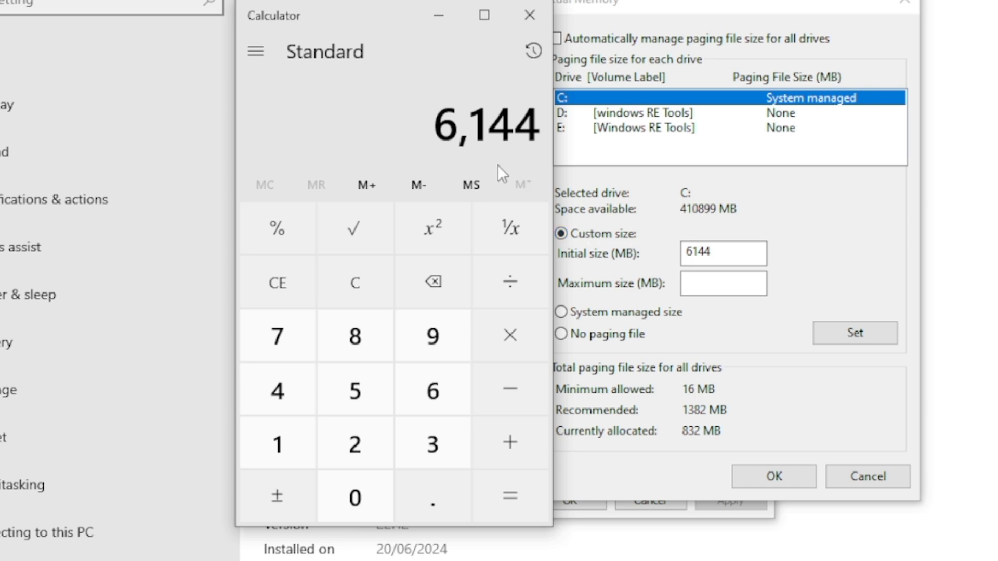
pyautogui.click(506, 329)
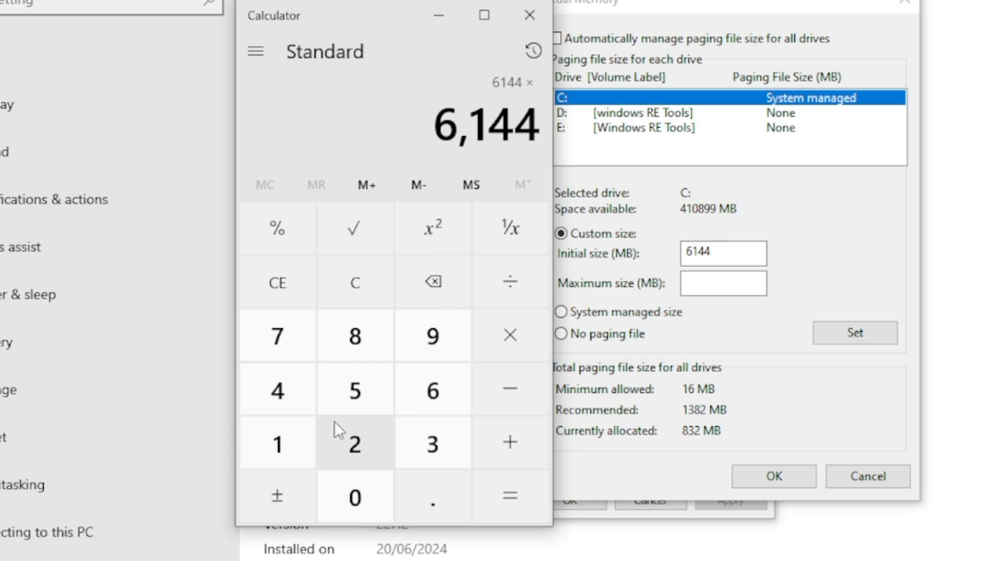
pyautogui.click(355, 455)
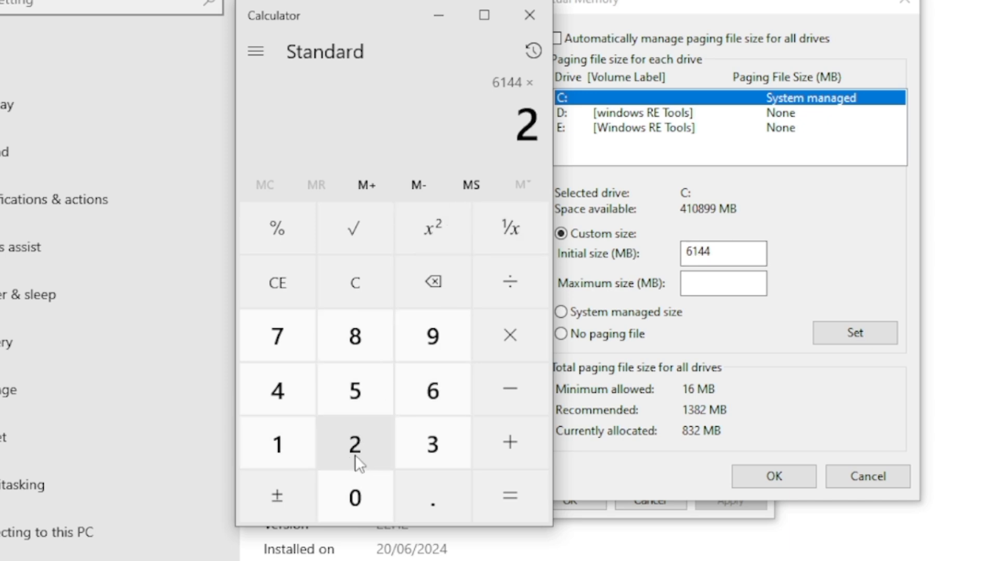
pyautogui.click(510, 494)
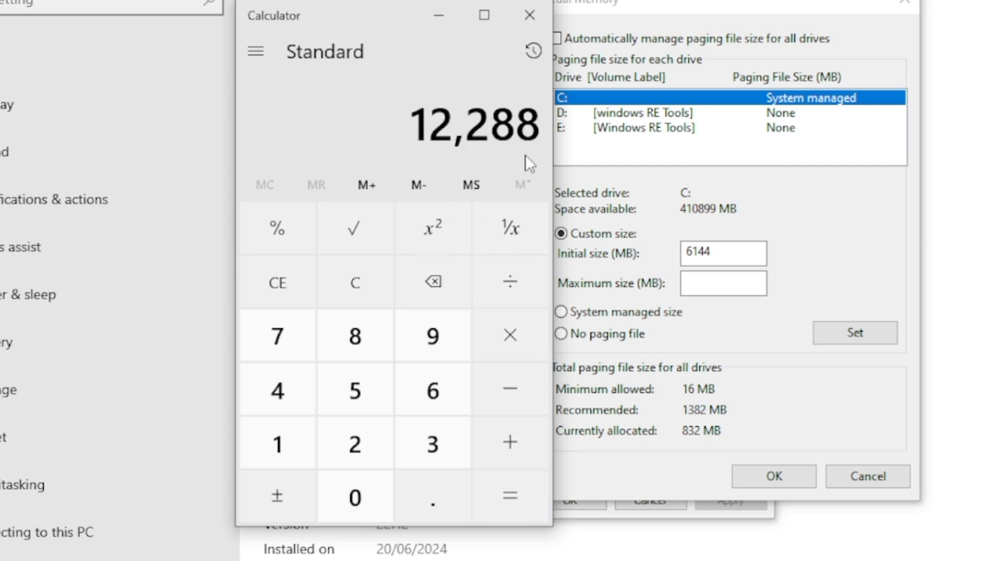
# Set the maximum paging file size for drive C: to 12288 MB and assign the custom size to the drive.
pyautogui.click(724, 285)
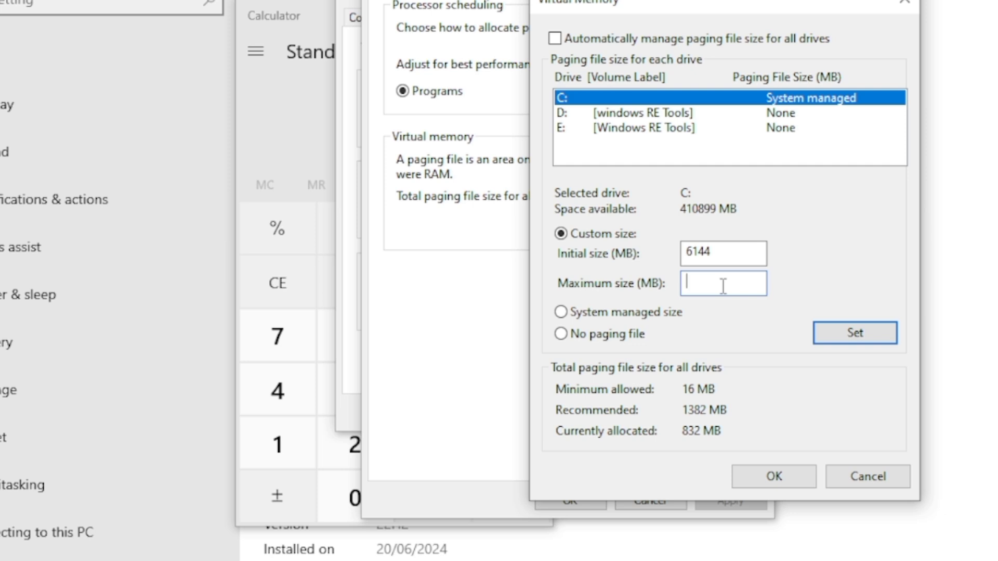
pyautogui.write('12288')
pyautogui.click(856, 333)
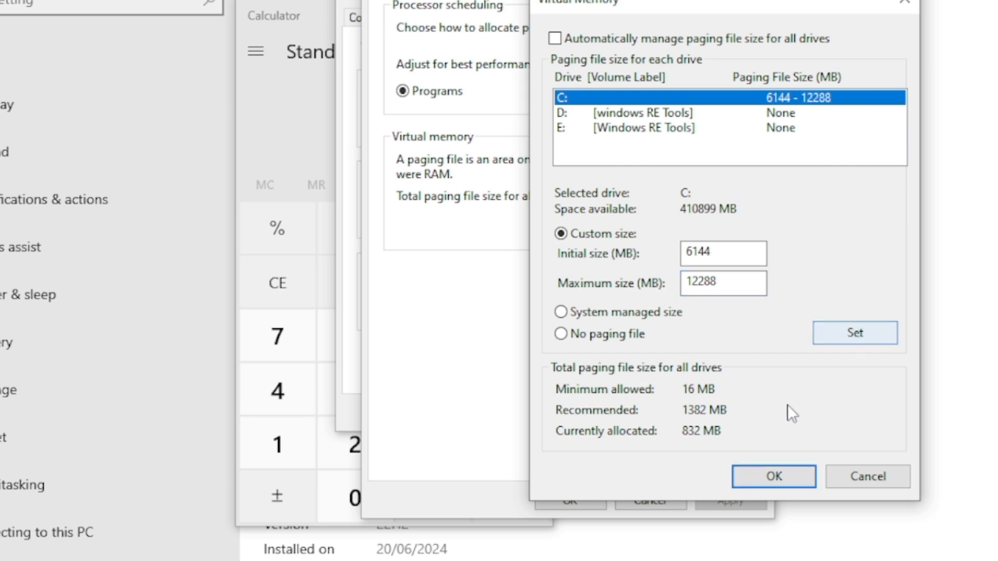
# Confirm the Virtual Memory, Performance Options and System Properties dialogs, and close Calculator and the Settings window.
pyautogui.click(783, 481)
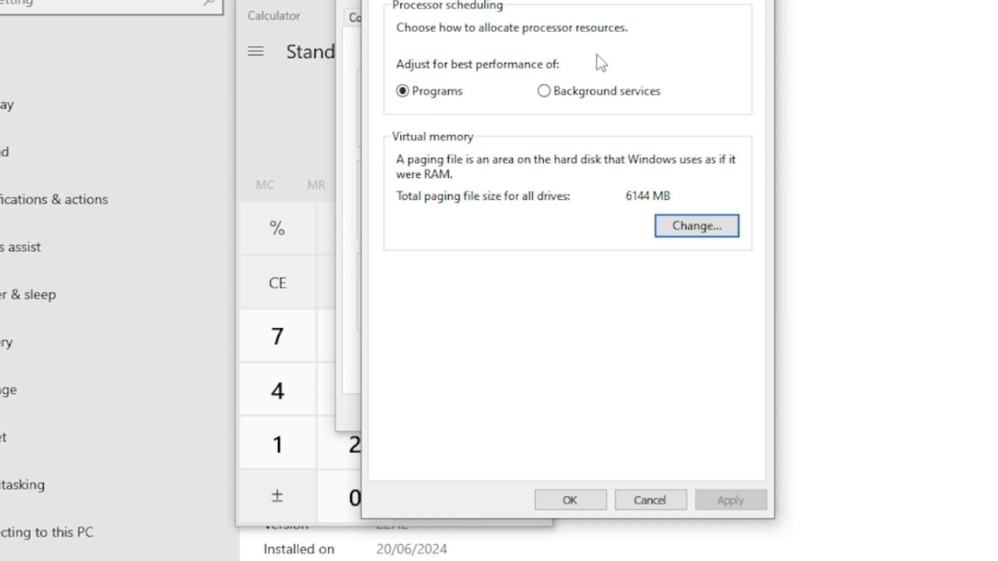
pyautogui.click(582, 496)
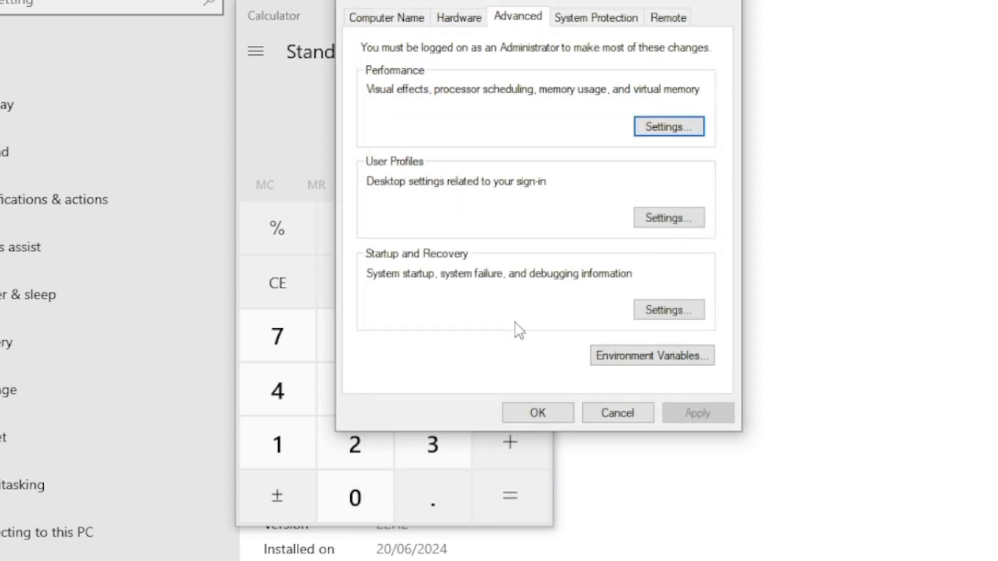
pyautogui.click(537, 411)
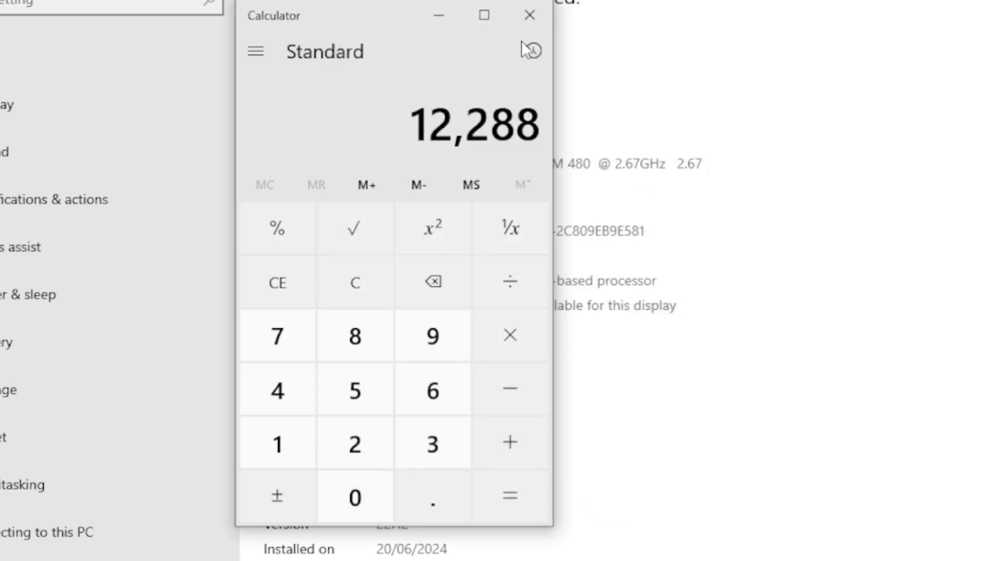
pyautogui.click(529, 15)
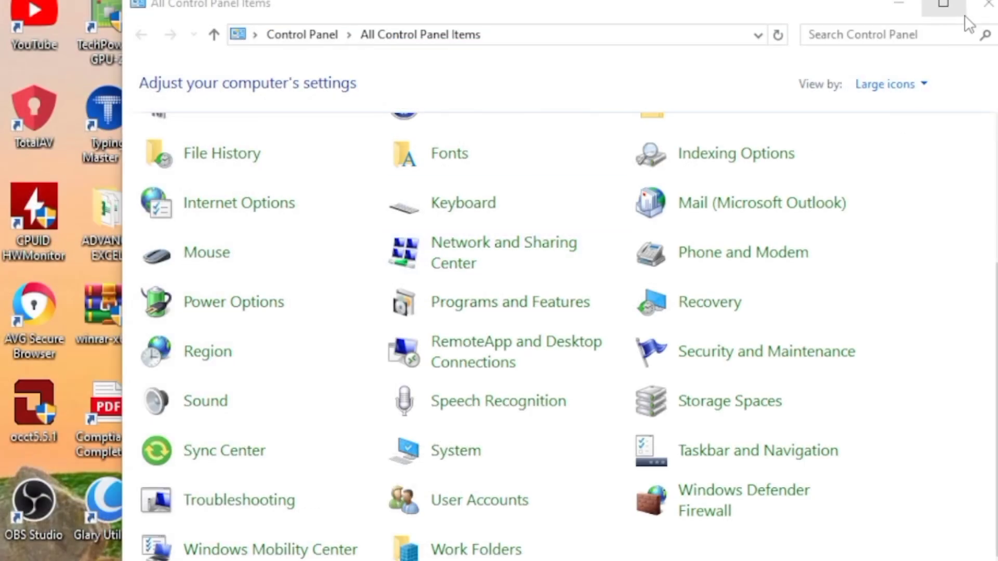
# Close the Control Panel window and bring up the Run dialog, placed near the middle of the desktop.
pyautogui.click(991, 9)
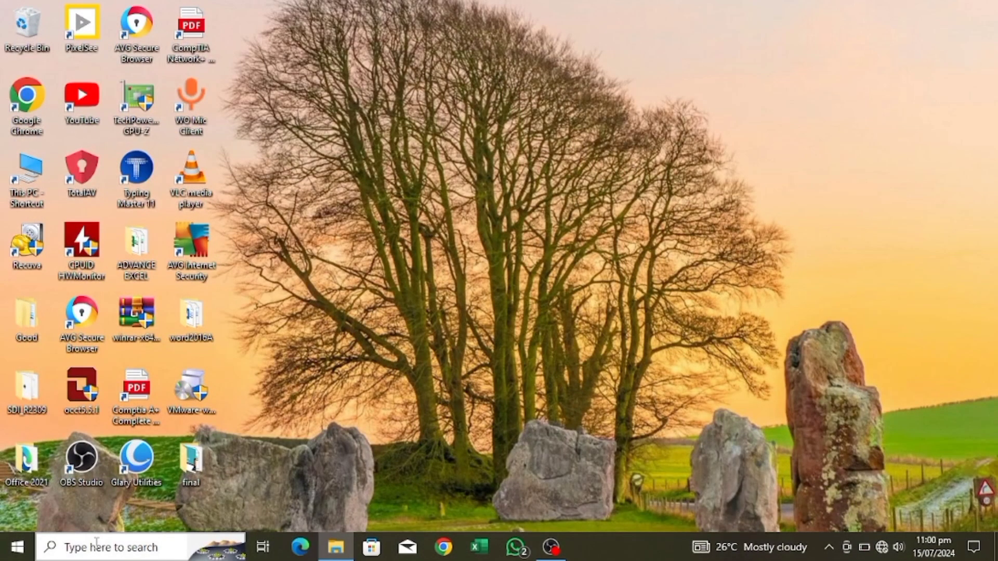
pyautogui.click(96, 543)
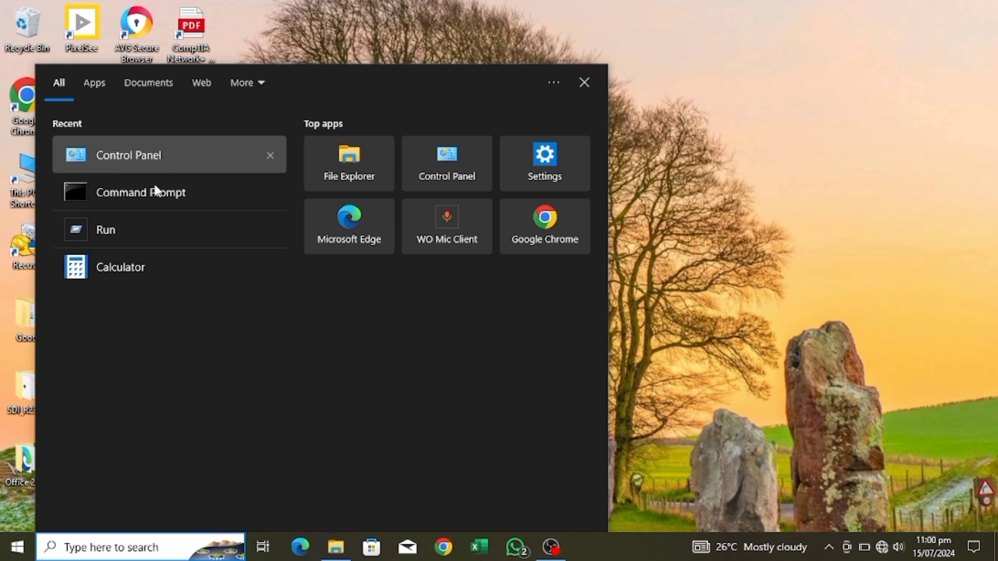
pyautogui.click(130, 224)
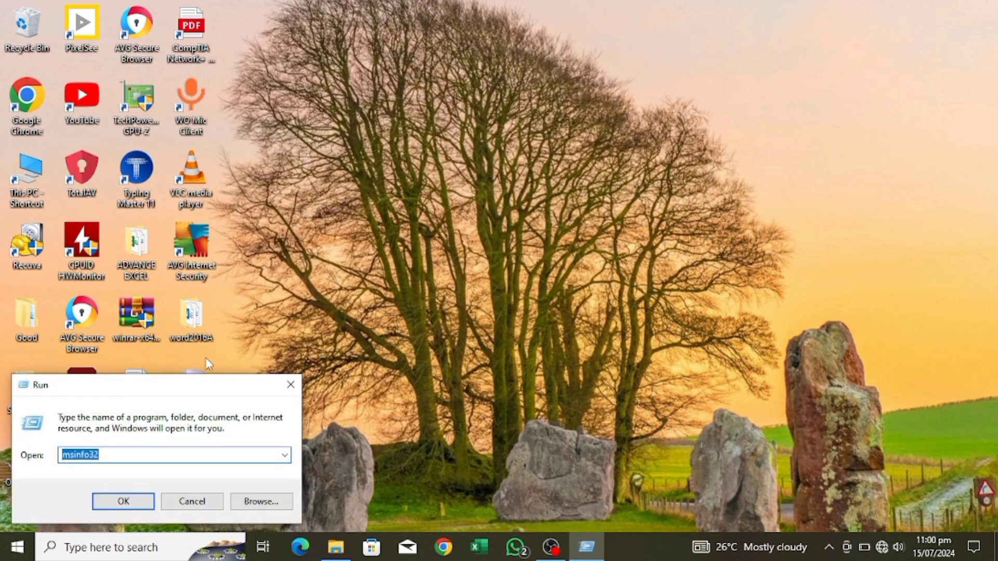
pyautogui.moveTo(208, 393); pyautogui.dragTo(484, 201)
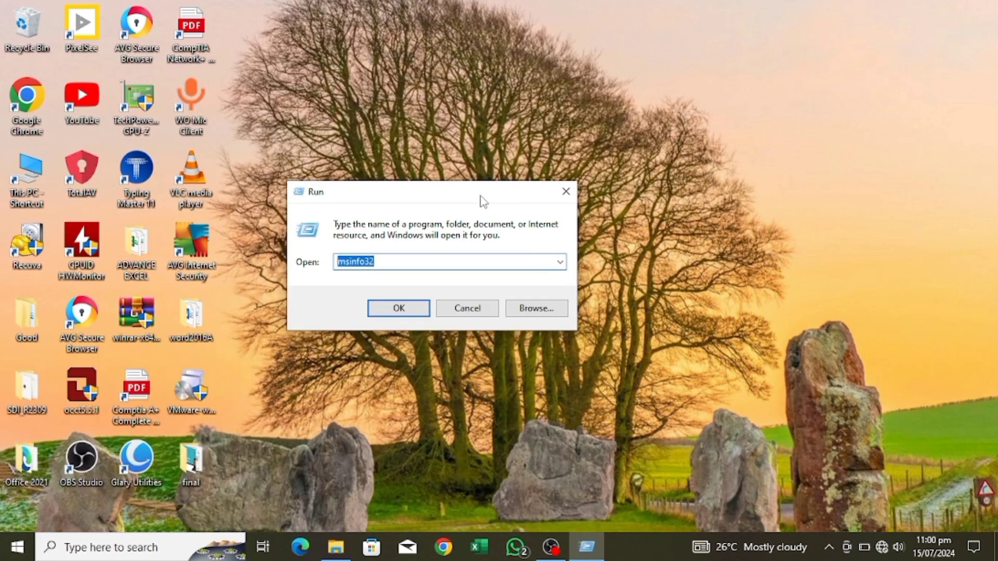
# Run msinfo32 and examine the physical memory, virtual memory and page file entries in the System Summary.
pyautogui.click(385, 260)
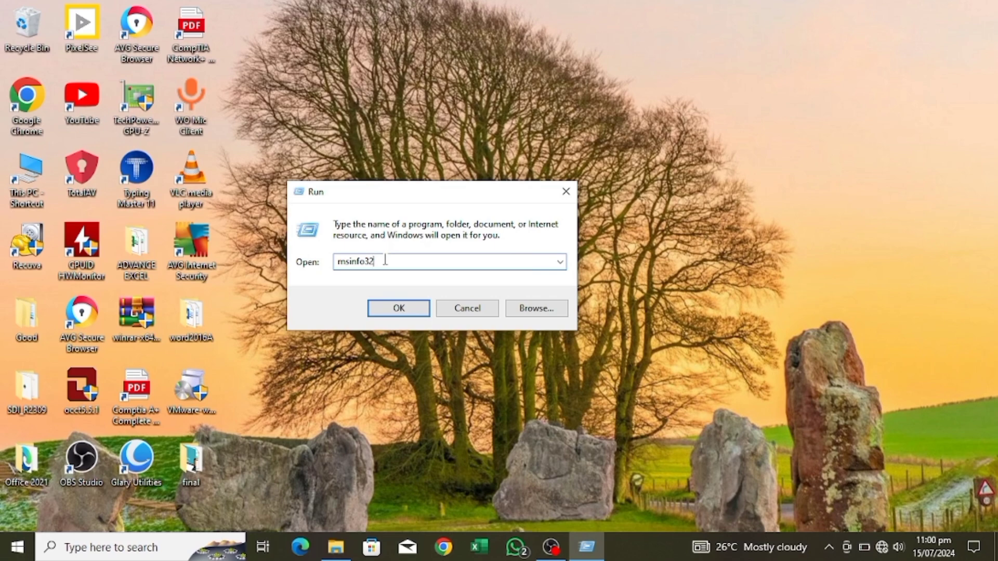
pyautogui.click(393, 307)
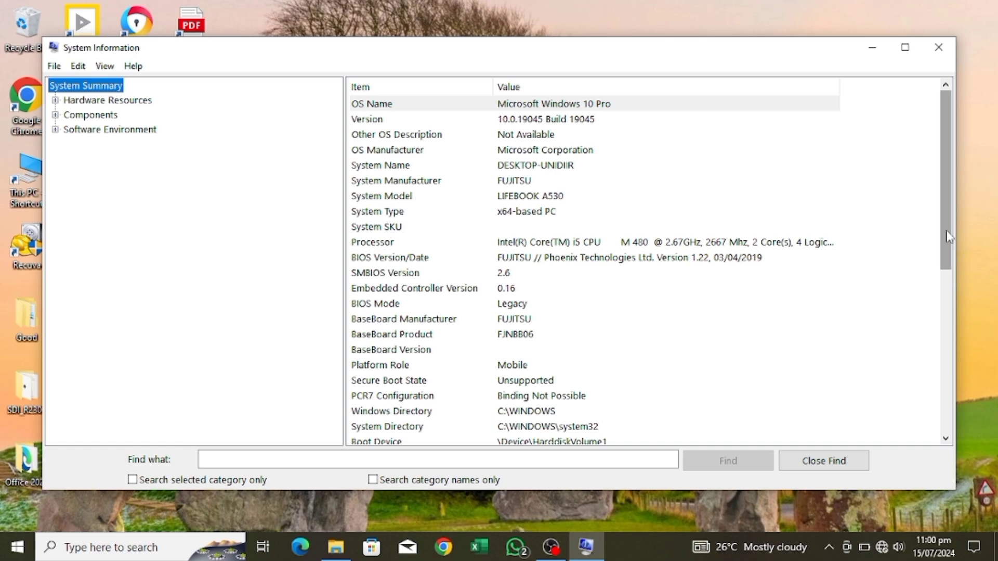
pyautogui.moveTo(942, 159); pyautogui.dragTo(944, 323)
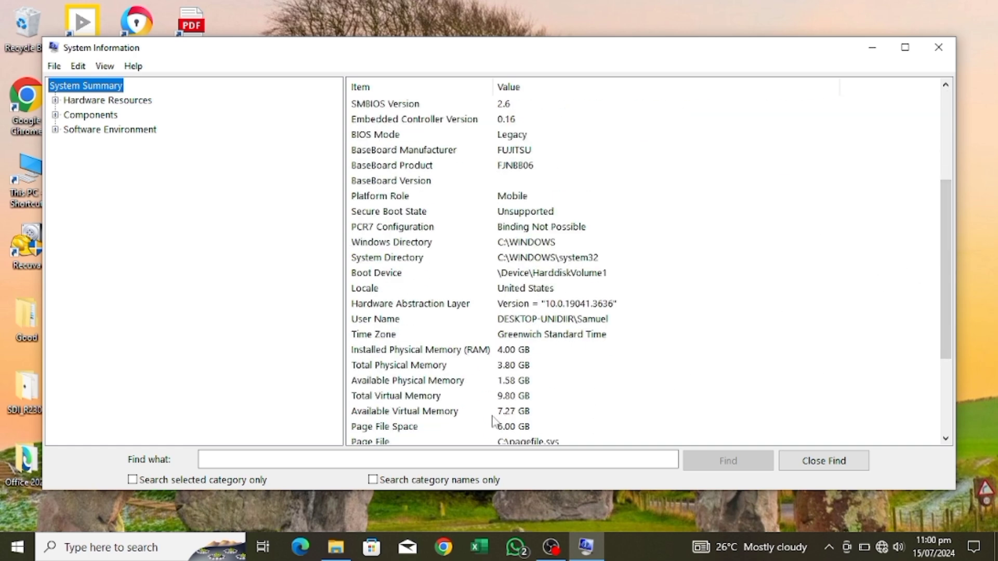